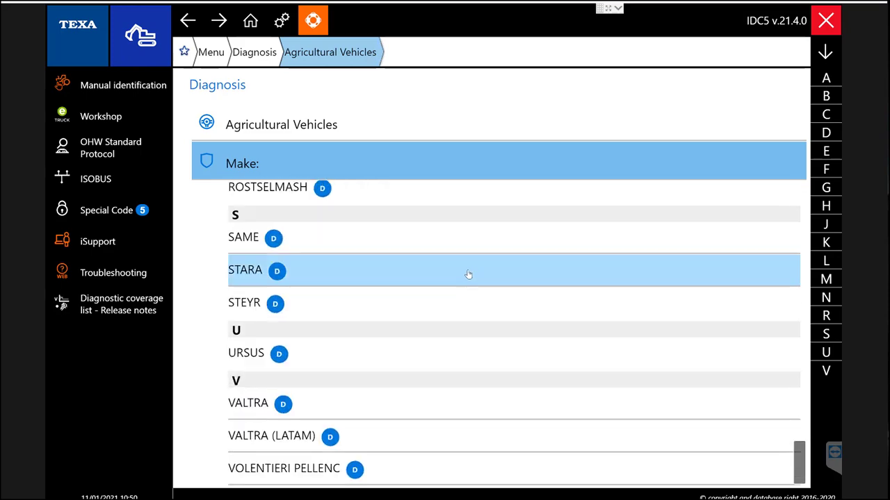
- Display the makes in the Construction Vehicles & Special Vehicles category and review the list through to Y
{"action": "scroll", "coordinate": [450, 247], "scroll_direction": "up", "scroll_amount": 20}
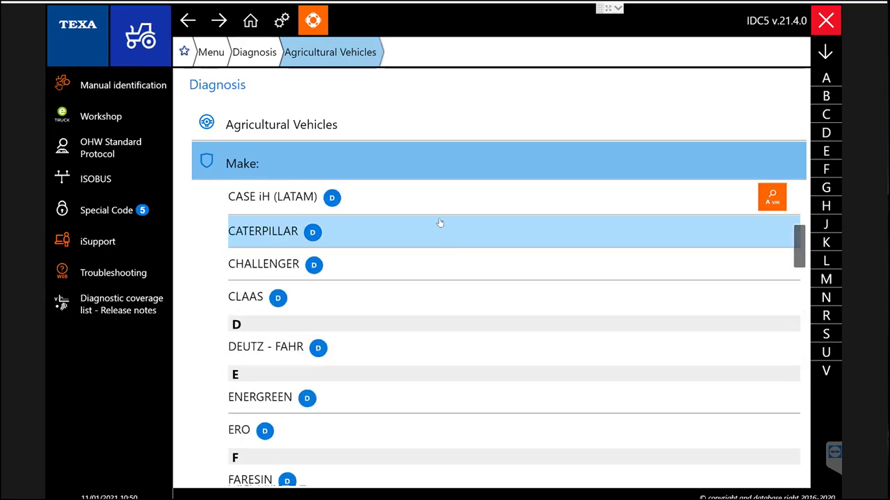
{"action": "left_click", "coordinate": [255, 52]}
{"action": "left_click", "coordinate": [398, 196]}
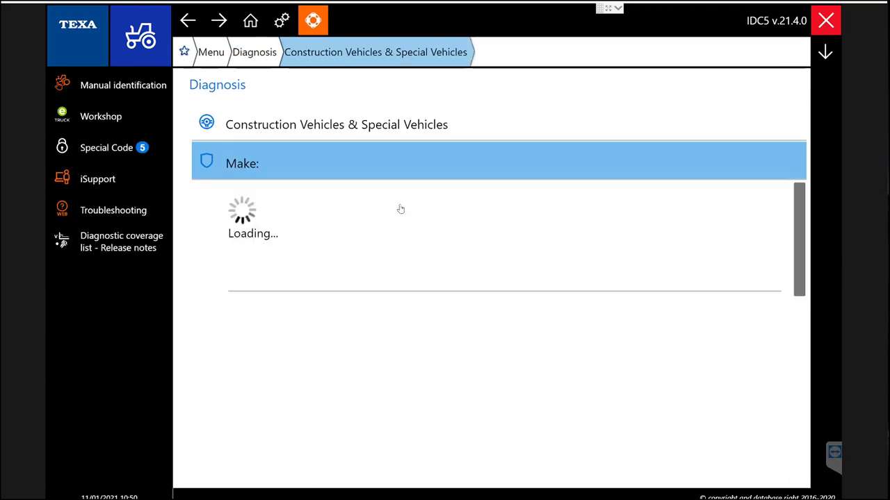
{"action": "scroll", "coordinate": [460, 235], "scroll_direction": "down", "scroll_amount": 6}
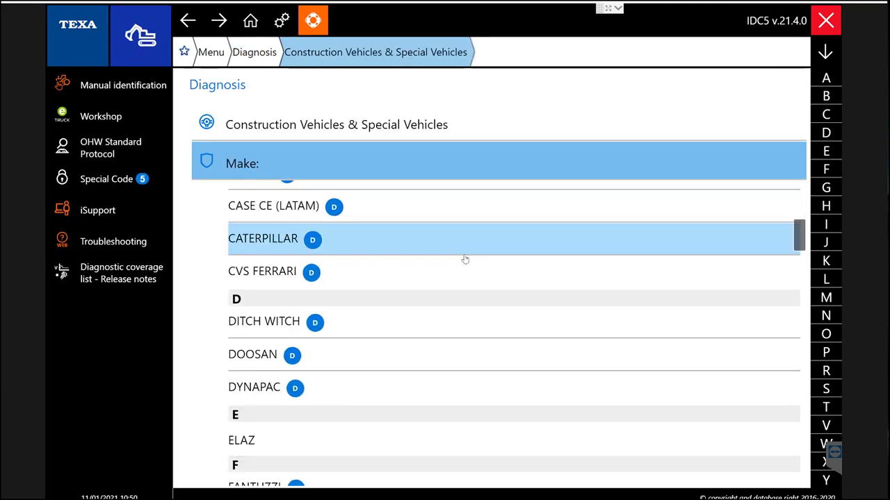
{"action": "scroll", "coordinate": [467, 272], "scroll_direction": "down", "scroll_amount": 5}
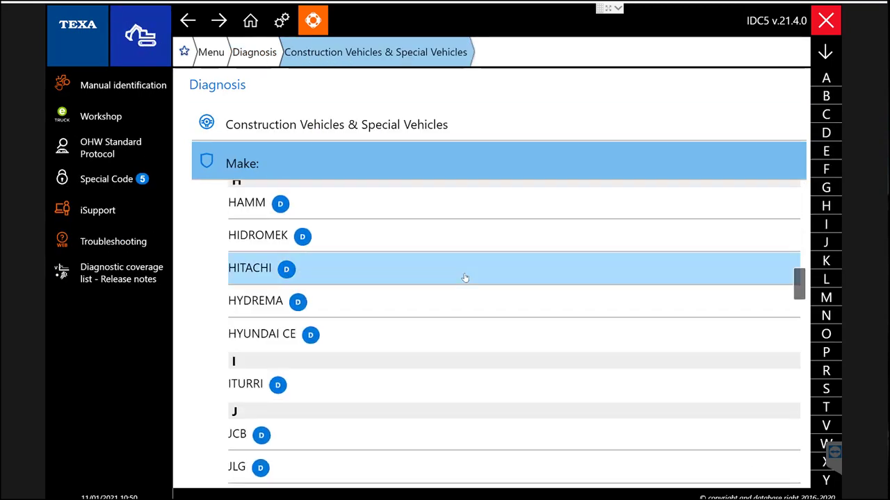
{"action": "scroll", "coordinate": [465, 278], "scroll_direction": "down", "scroll_amount": 3}
{"action": "scroll", "coordinate": [465, 277], "scroll_direction": "down", "scroll_amount": 6}
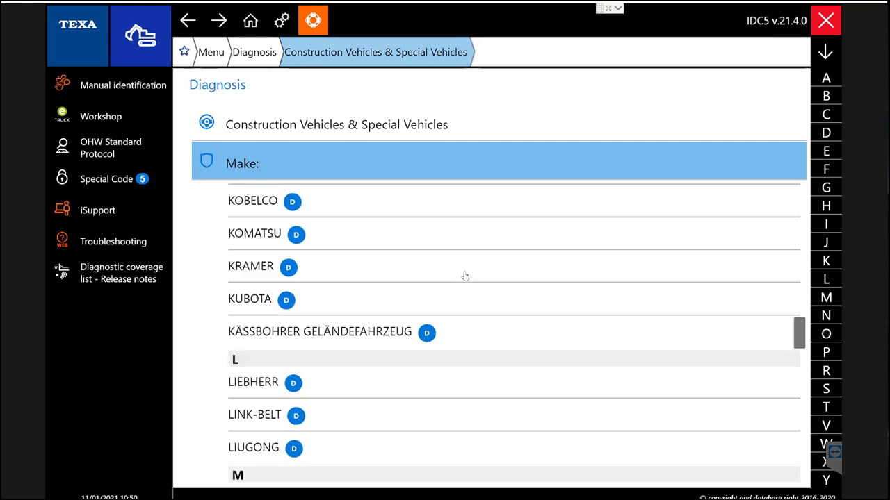
{"action": "scroll", "coordinate": [464, 278], "scroll_direction": "down", "scroll_amount": 8}
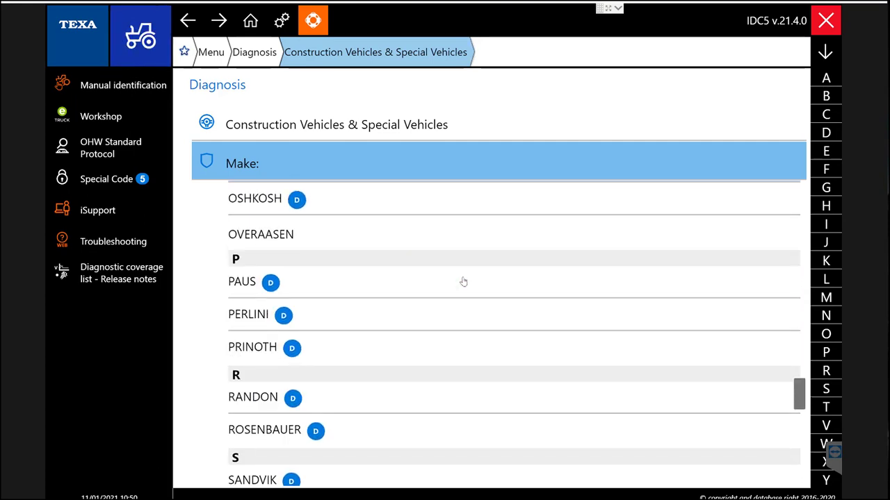
{"action": "scroll", "coordinate": [464, 282], "scroll_direction": "down", "scroll_amount": 5}
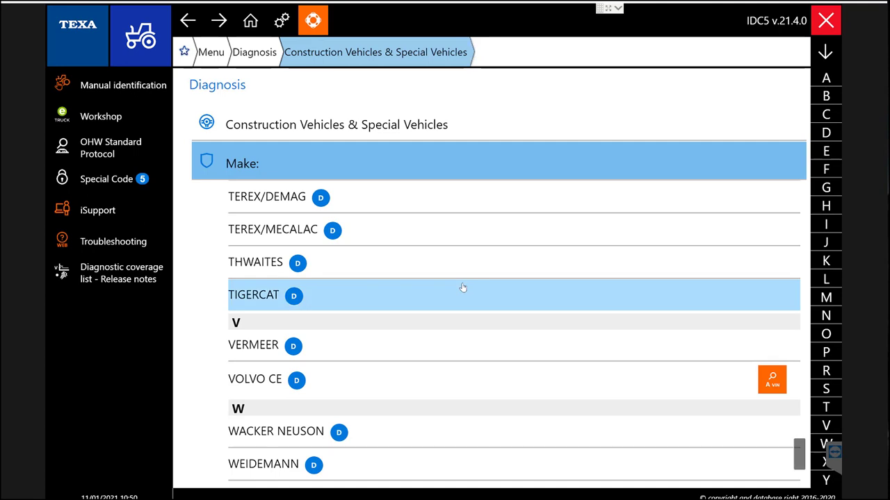
{"action": "scroll", "coordinate": [463, 288], "scroll_direction": "down", "scroll_amount": 2}
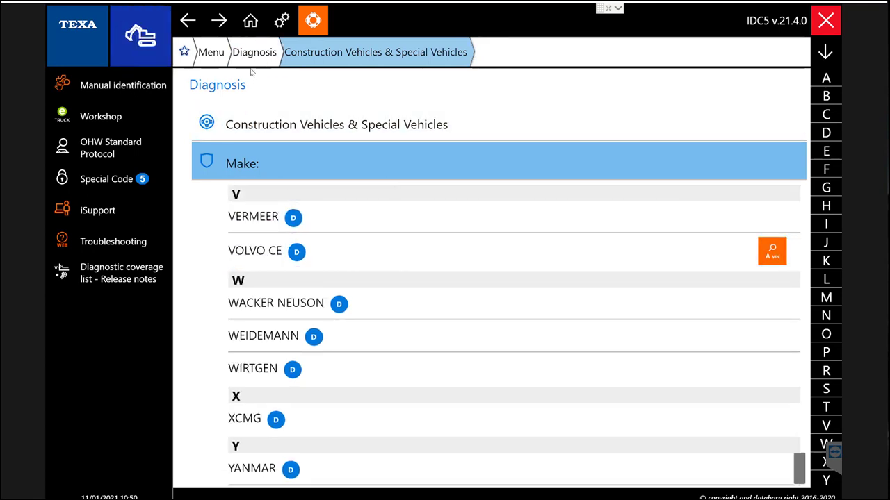
- Switch the diagnosis category to Forklifts & Telehandlers and look through its supported makes
{"action": "left_click", "coordinate": [256, 59]}
{"action": "left_click", "coordinate": [327, 227]}
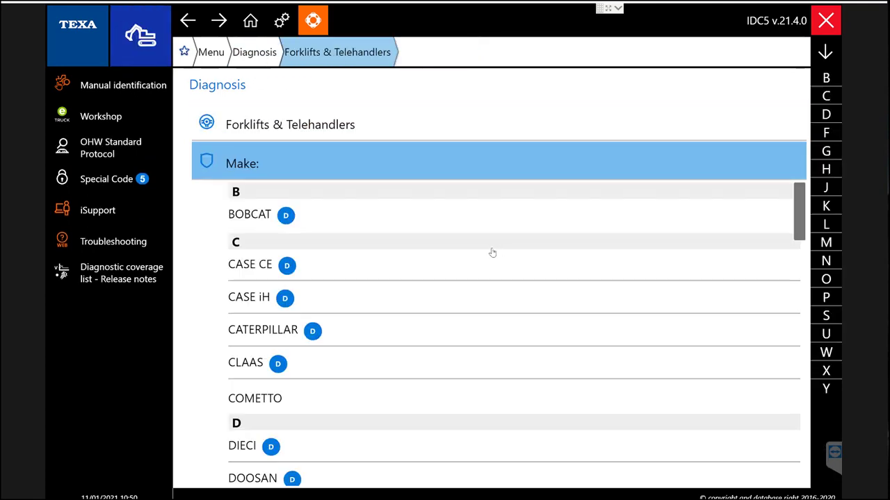
{"action": "scroll", "coordinate": [497, 264], "scroll_direction": "down", "scroll_amount": 6}
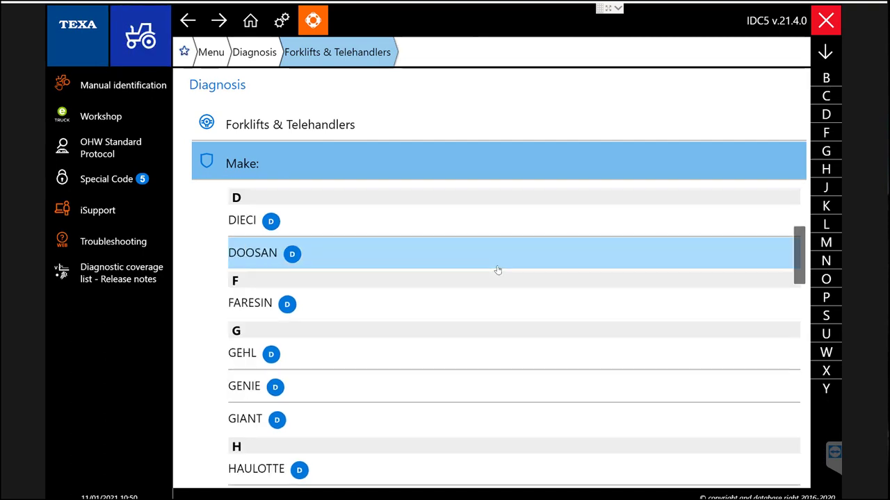
{"action": "scroll", "coordinate": [496, 280], "scroll_direction": "down", "scroll_amount": 7}
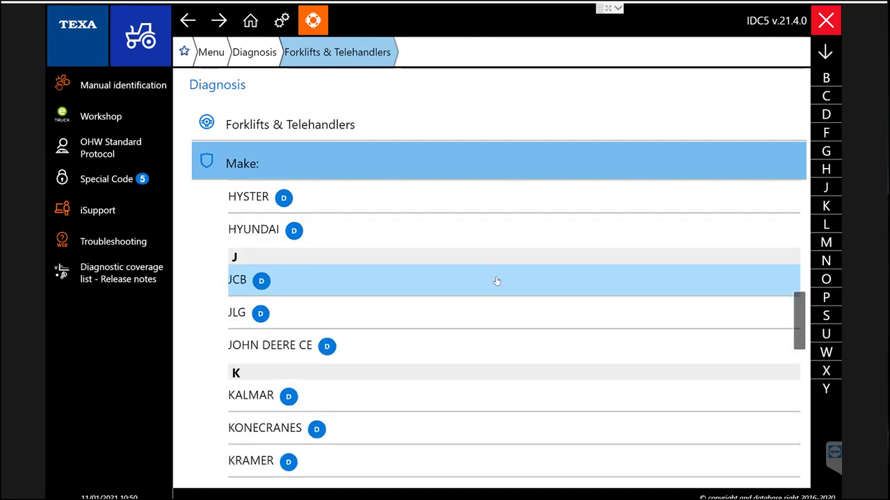
{"action": "scroll", "coordinate": [497, 283], "scroll_direction": "down", "scroll_amount": 5}
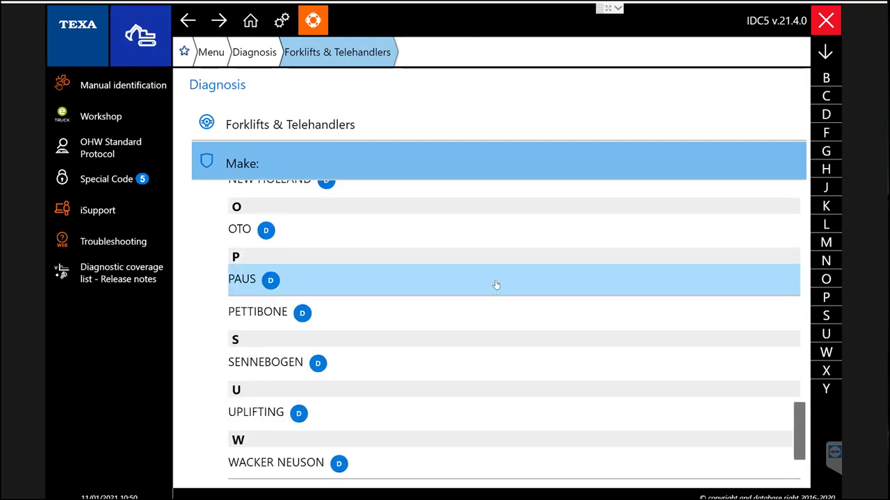
- Show the makes in the Trains category and return to the category list
{"action": "left_click", "coordinate": [425, 159]}
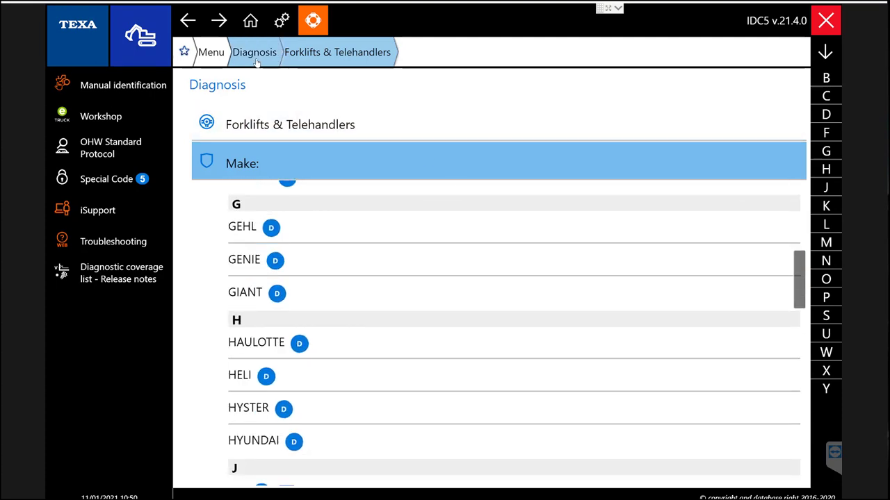
{"action": "left_click", "coordinate": [389, 265]}
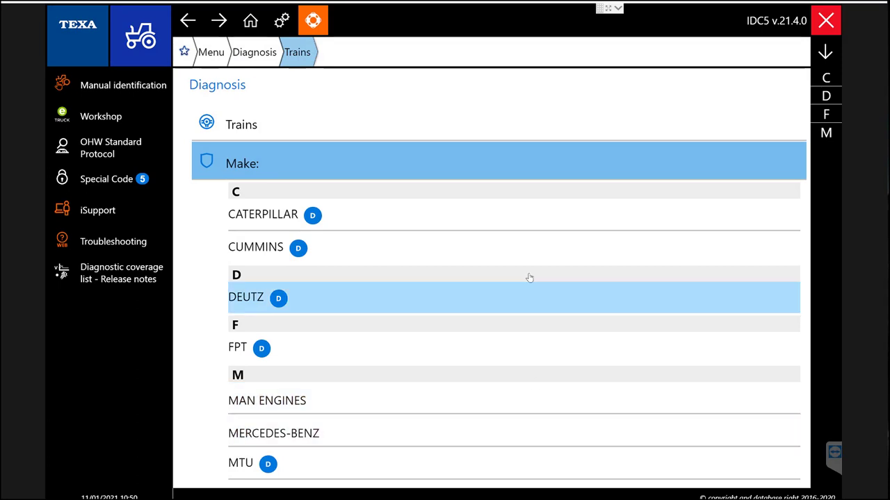
{"action": "left_click", "coordinate": [262, 54]}
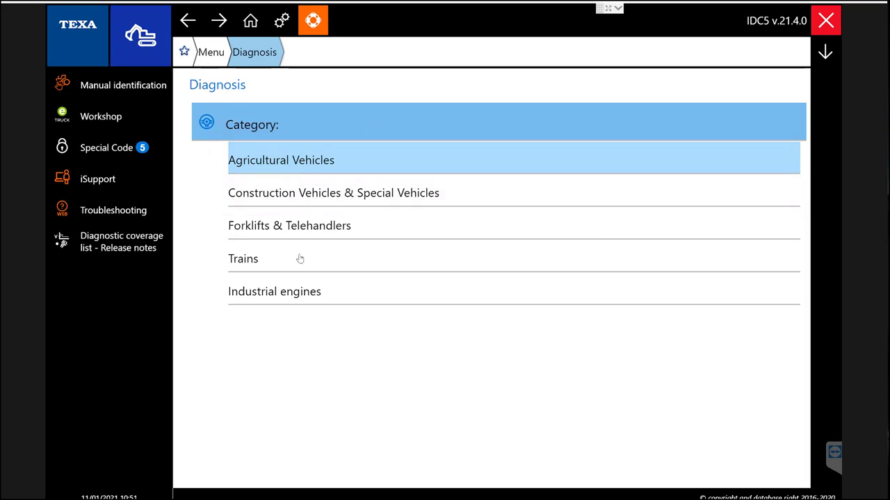
- Review the full list of makes under Industrial engines and return to the category list
{"action": "left_click", "coordinate": [269, 292]}
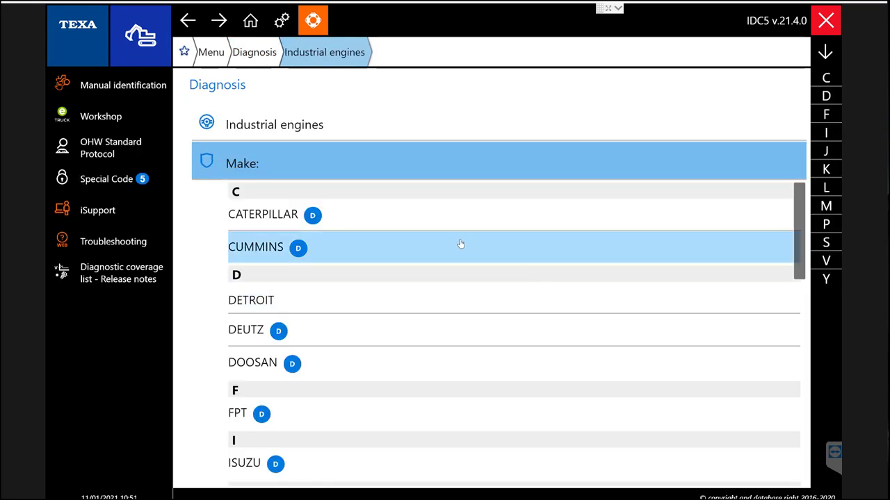
{"action": "scroll", "coordinate": [431, 235], "scroll_direction": "down", "scroll_amount": 4}
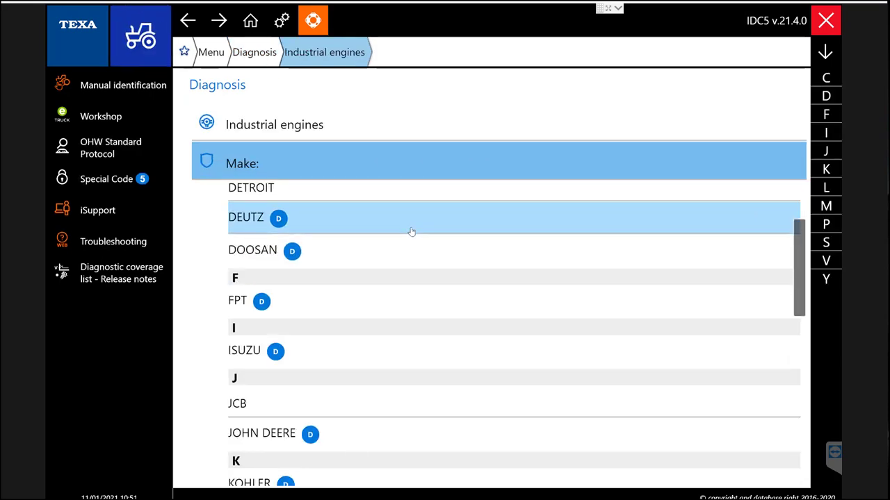
{"action": "scroll", "coordinate": [433, 248], "scroll_direction": "down", "scroll_amount": 4}
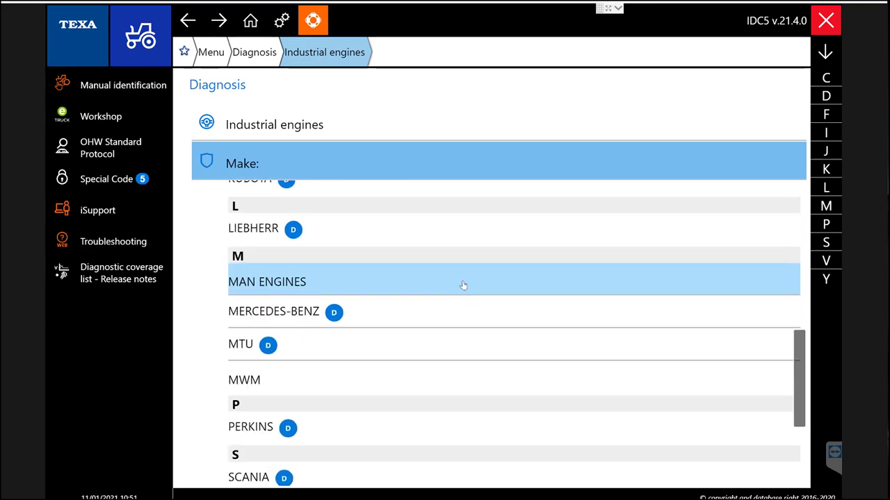
{"action": "scroll", "coordinate": [480, 311], "scroll_direction": "down", "scroll_amount": 3}
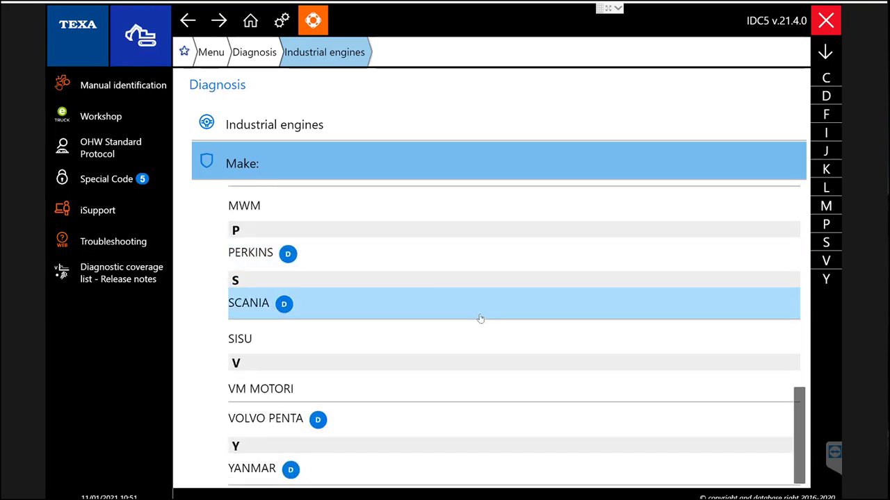
{"action": "scroll", "coordinate": [481, 314], "scroll_direction": "up", "scroll_amount": 5}
{"action": "scroll", "coordinate": [486, 318], "scroll_direction": "up", "scroll_amount": 5}
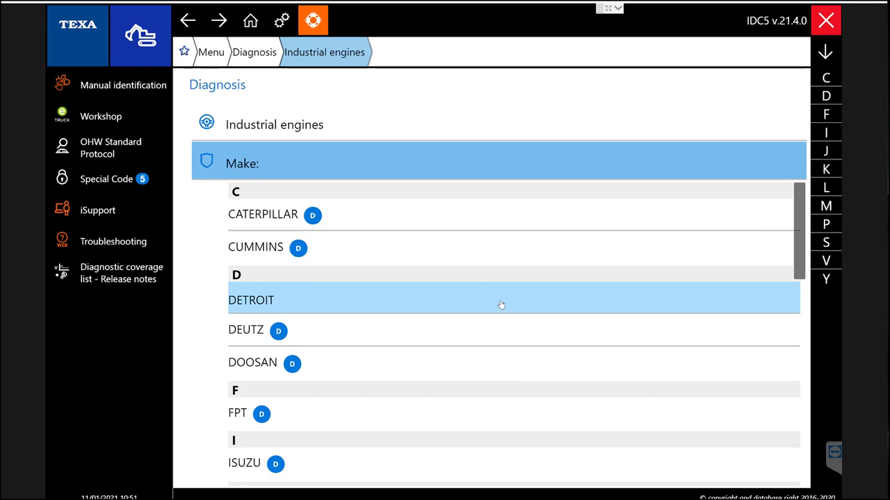
{"action": "left_click", "coordinate": [256, 57]}
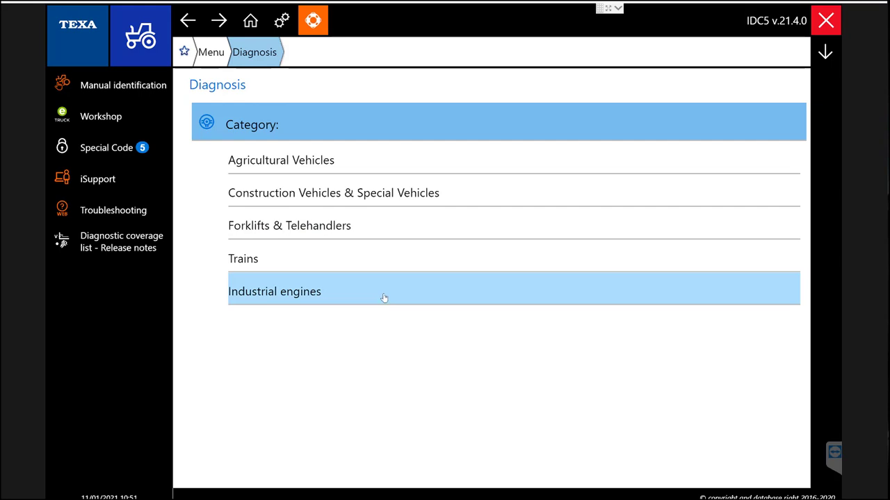
- Display the Construction Vehicles & Special Vehicles makes again, review the whole list from A to Y, and return to its start
{"action": "left_click", "coordinate": [390, 194]}
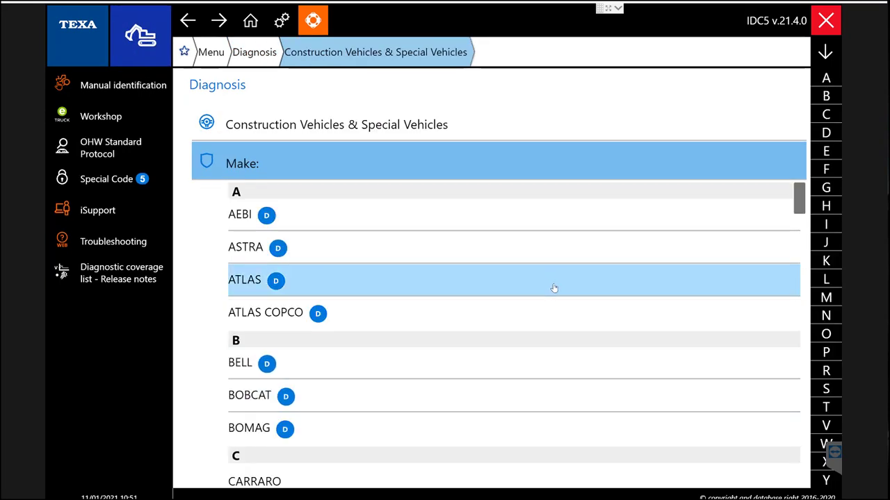
{"action": "scroll", "coordinate": [563, 287], "scroll_direction": "down", "scroll_amount": 3}
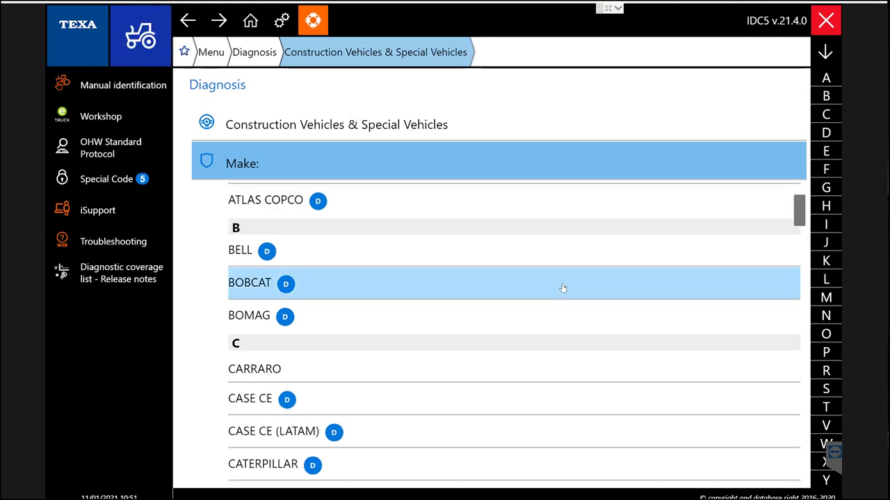
{"action": "scroll", "coordinate": [563, 291], "scroll_direction": "down", "scroll_amount": 3}
{"action": "scroll", "coordinate": [564, 291], "scroll_direction": "down", "scroll_amount": 3}
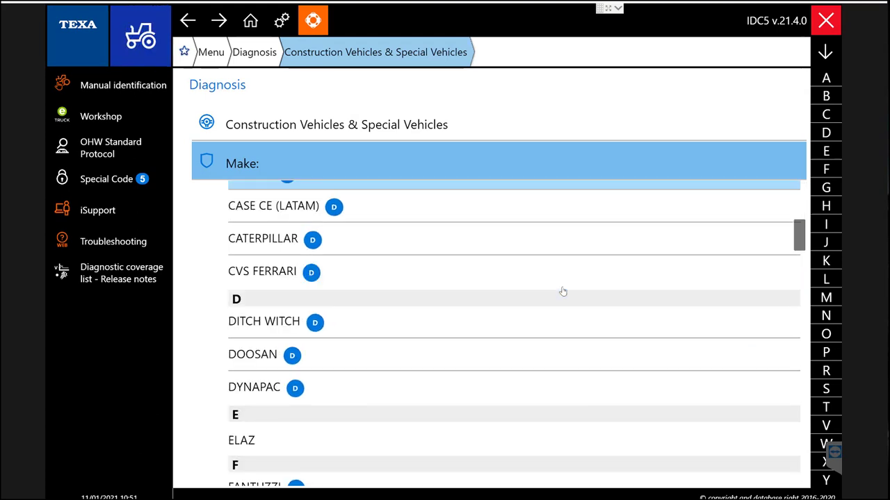
{"action": "scroll", "coordinate": [622, 298], "scroll_direction": "down", "scroll_amount": 3}
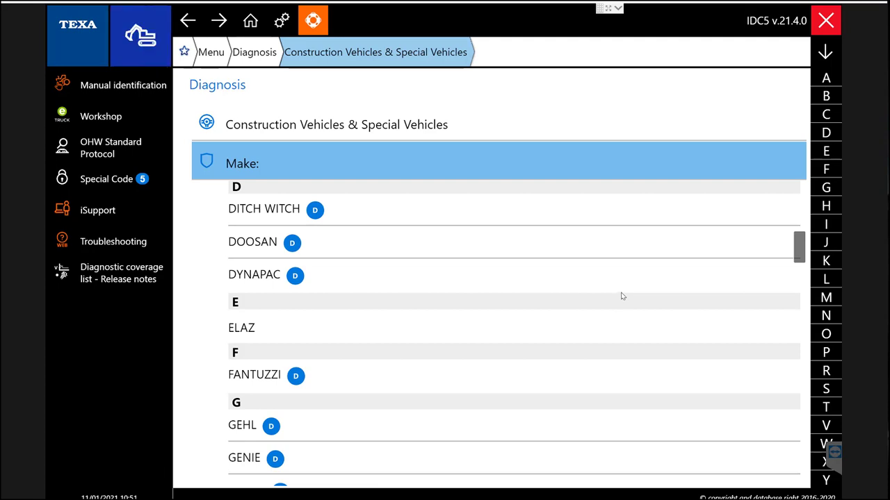
{"action": "scroll", "coordinate": [621, 297], "scroll_direction": "down", "scroll_amount": 3}
{"action": "scroll", "coordinate": [620, 297], "scroll_direction": "down", "scroll_amount": 3}
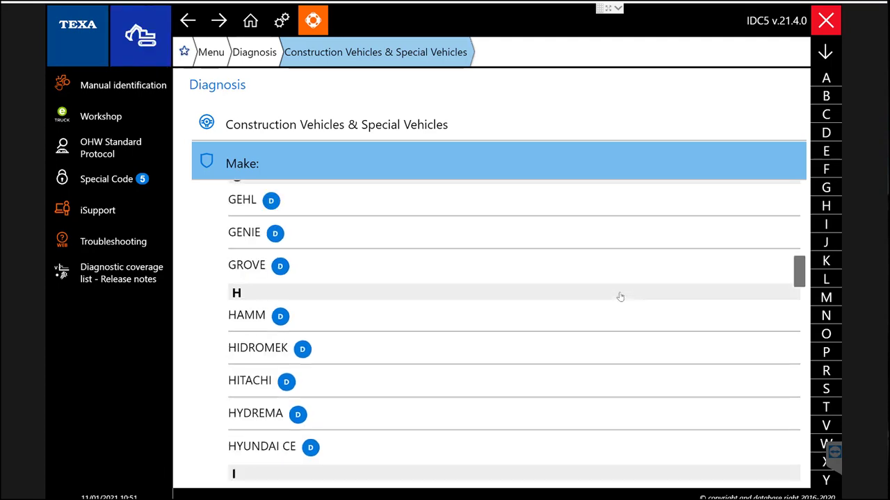
{"action": "scroll", "coordinate": [618, 299], "scroll_direction": "down", "scroll_amount": 3}
{"action": "scroll", "coordinate": [618, 299], "scroll_direction": "down", "scroll_amount": 3}
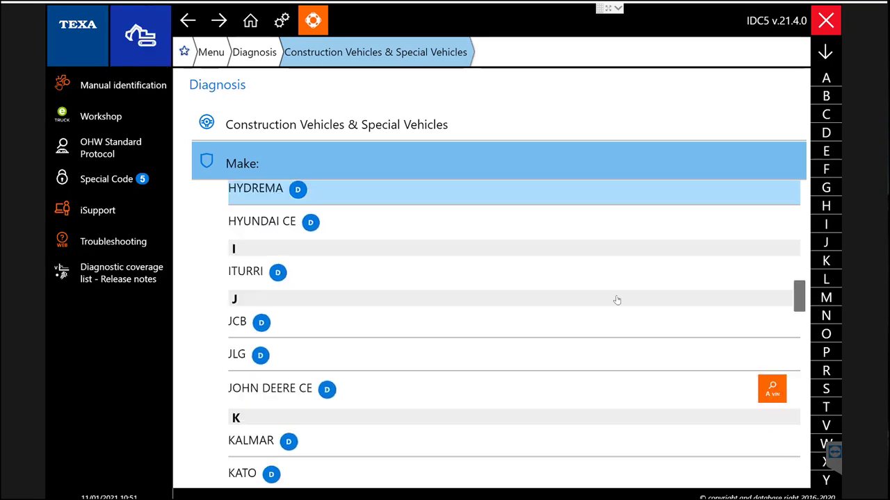
{"action": "scroll", "coordinate": [616, 300], "scroll_direction": "down", "scroll_amount": 3}
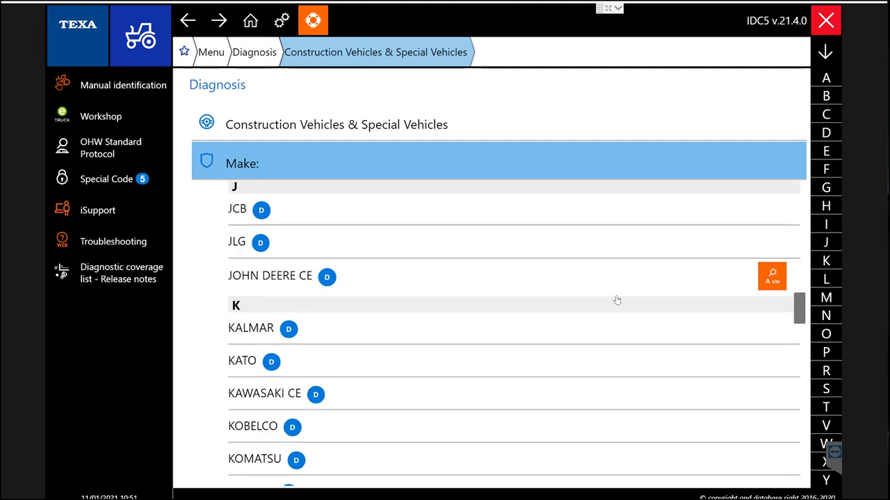
{"action": "scroll", "coordinate": [617, 300], "scroll_direction": "down", "scroll_amount": 3}
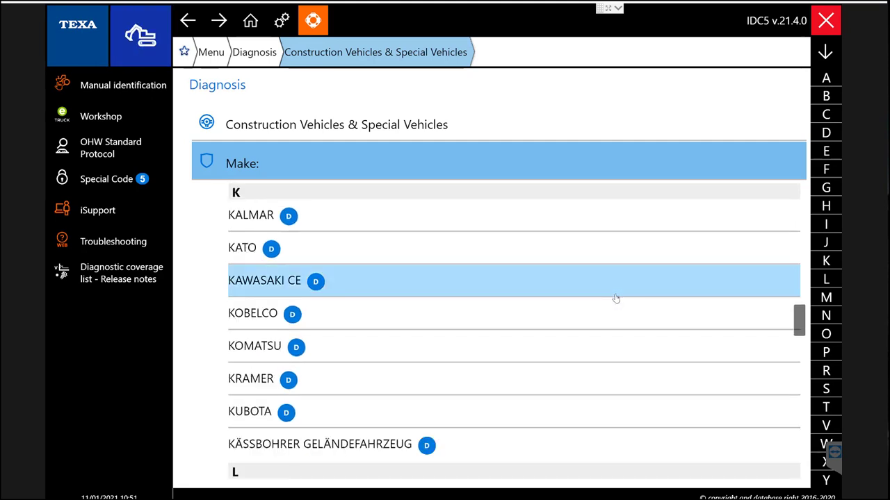
{"action": "scroll", "coordinate": [614, 300], "scroll_direction": "down", "scroll_amount": 3}
{"action": "scroll", "coordinate": [615, 300], "scroll_direction": "down", "scroll_amount": 3}
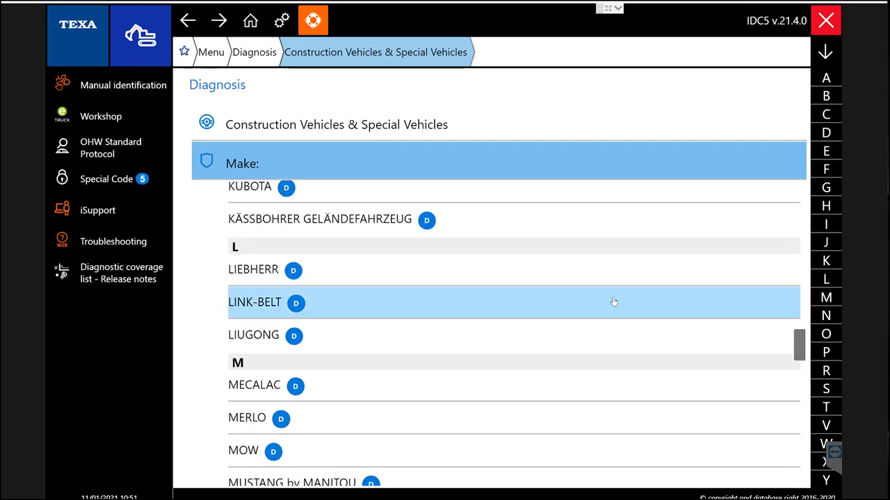
{"action": "scroll", "coordinate": [615, 301], "scroll_direction": "down", "scroll_amount": 3}
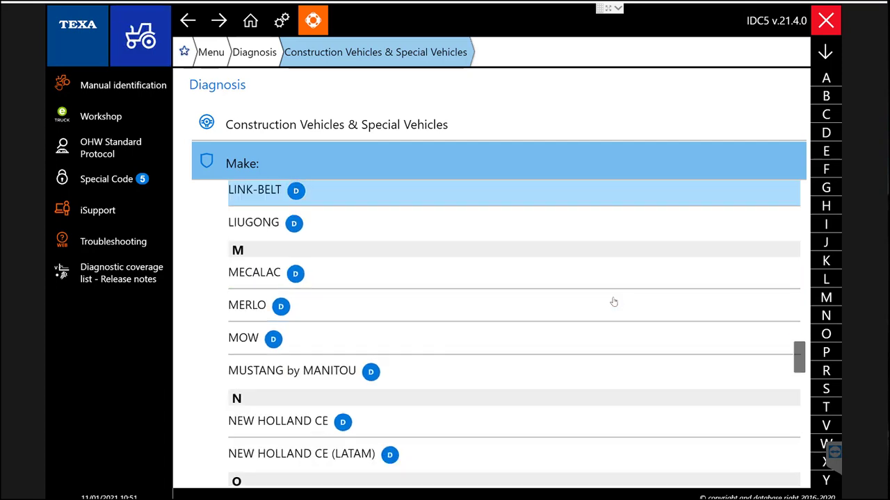
{"action": "scroll", "coordinate": [614, 302], "scroll_direction": "down", "scroll_amount": 3}
{"action": "scroll", "coordinate": [614, 303], "scroll_direction": "down", "scroll_amount": 3}
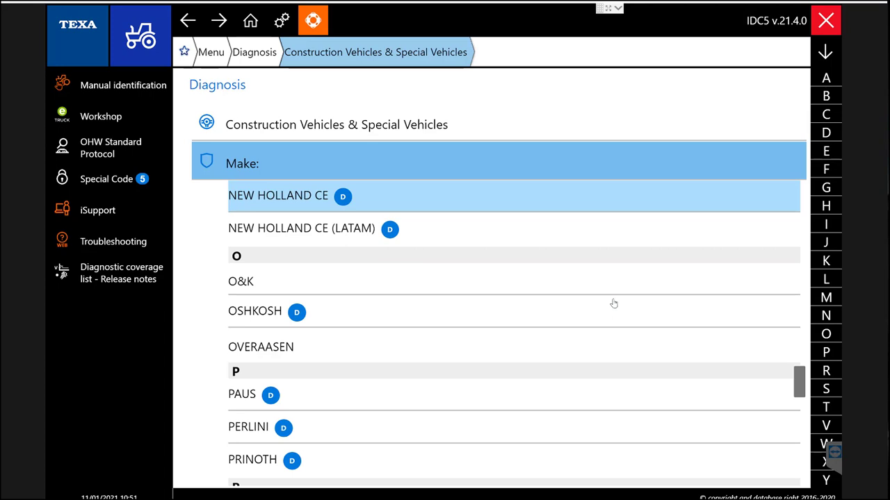
{"action": "scroll", "coordinate": [614, 303], "scroll_direction": "down", "scroll_amount": 3}
{"action": "scroll", "coordinate": [614, 304], "scroll_direction": "down", "scroll_amount": 3}
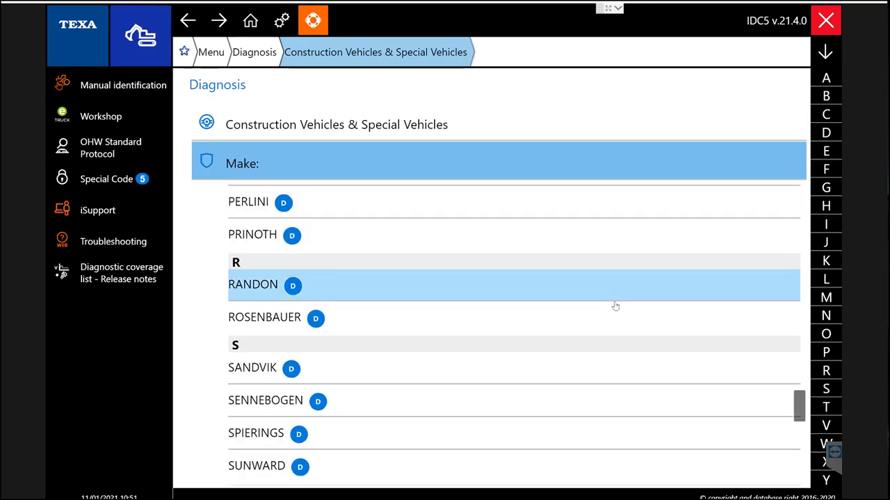
{"action": "scroll", "coordinate": [615, 306], "scroll_direction": "down", "scroll_amount": 3}
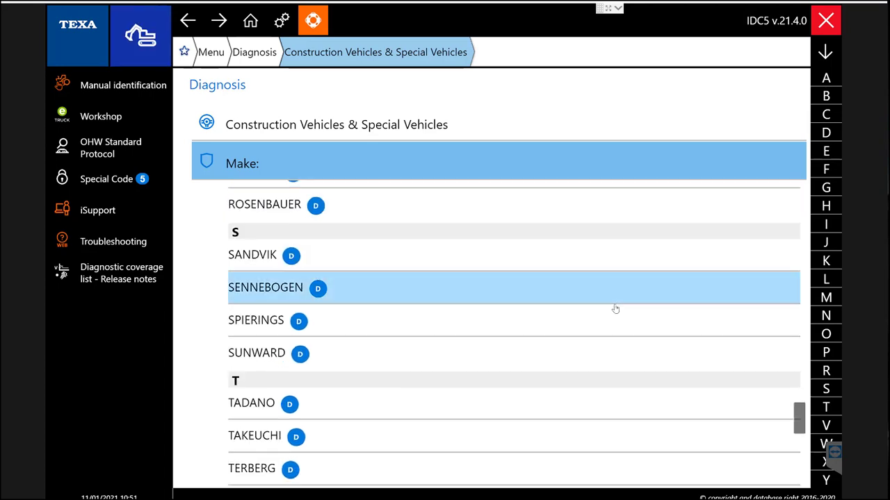
{"action": "scroll", "coordinate": [614, 308], "scroll_direction": "down", "scroll_amount": 3}
{"action": "scroll", "coordinate": [615, 309], "scroll_direction": "down", "scroll_amount": 3}
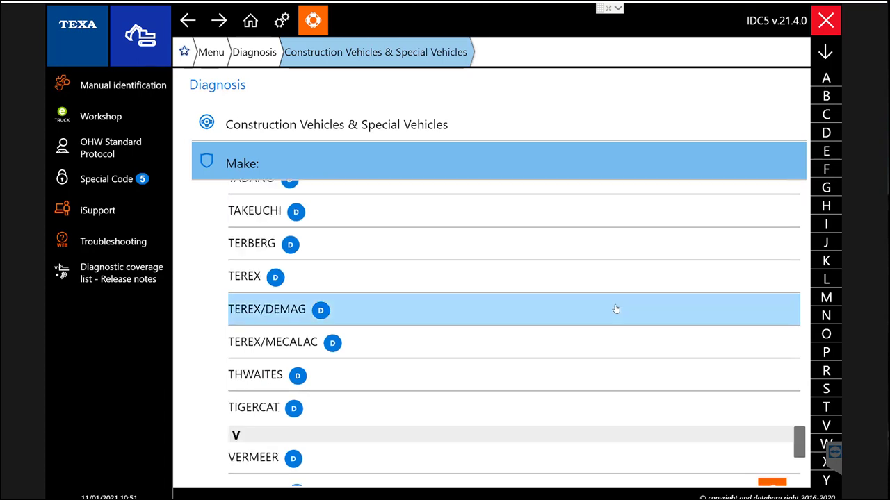
{"action": "scroll", "coordinate": [615, 313], "scroll_direction": "down", "scroll_amount": 3}
{"action": "scroll", "coordinate": [615, 318], "scroll_direction": "down", "scroll_amount": 3}
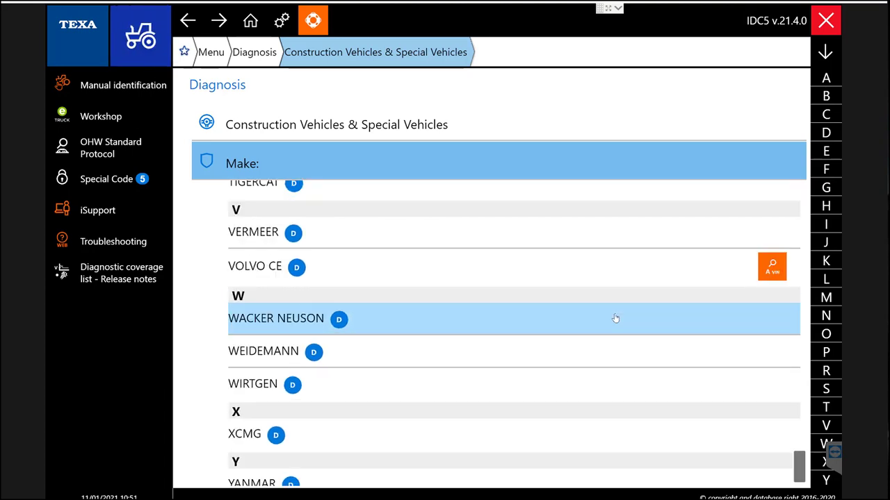
{"action": "scroll", "coordinate": [615, 319], "scroll_direction": "down", "scroll_amount": 3}
{"action": "scroll", "coordinate": [621, 397], "scroll_direction": "up", "scroll_amount": 20}
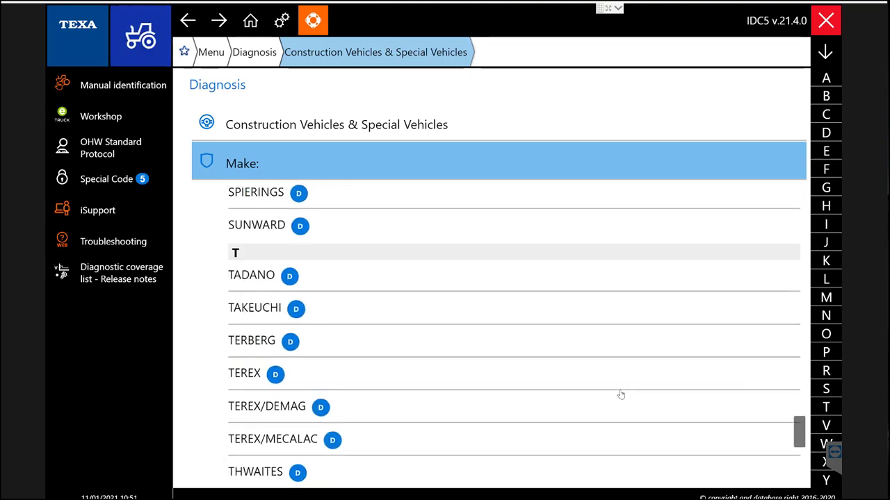
{"action": "scroll", "coordinate": [615, 369], "scroll_direction": "up", "scroll_amount": 20}
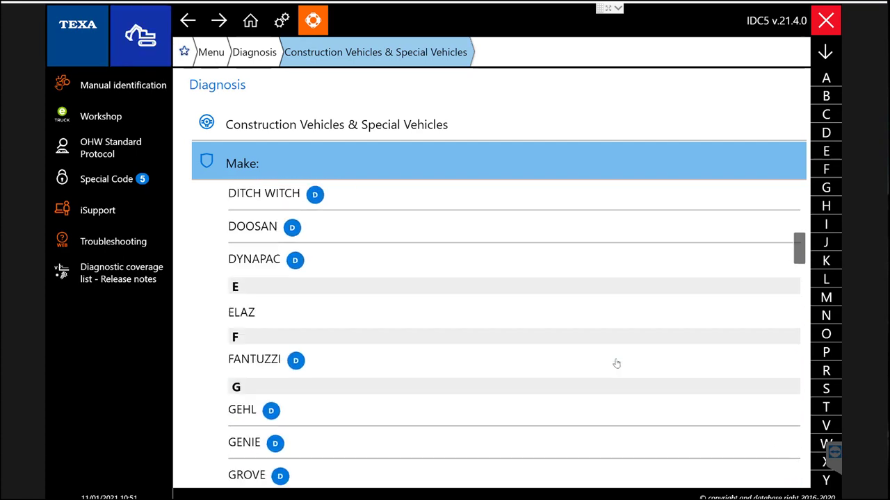
{"action": "left_click", "coordinate": [614, 355]}
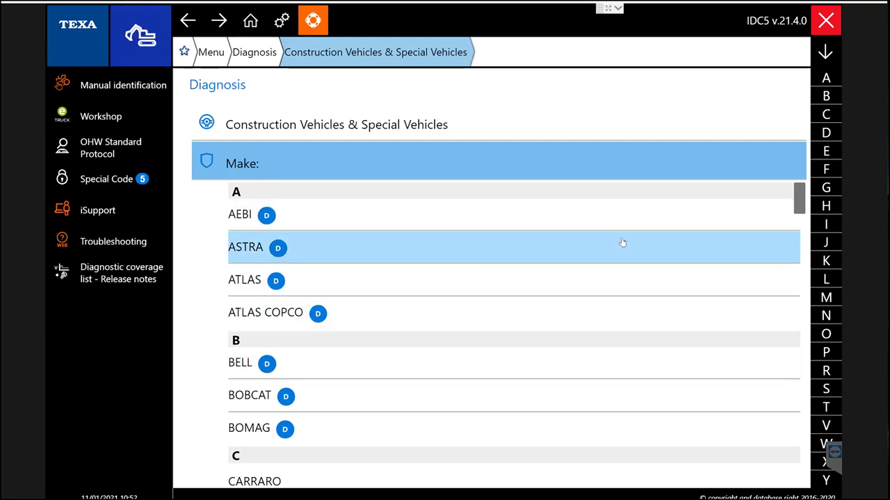
- Find JCB in the construction vehicle makes and select it as the make
{"action": "scroll", "coordinate": [611, 245], "scroll_direction": "down", "scroll_amount": 4}
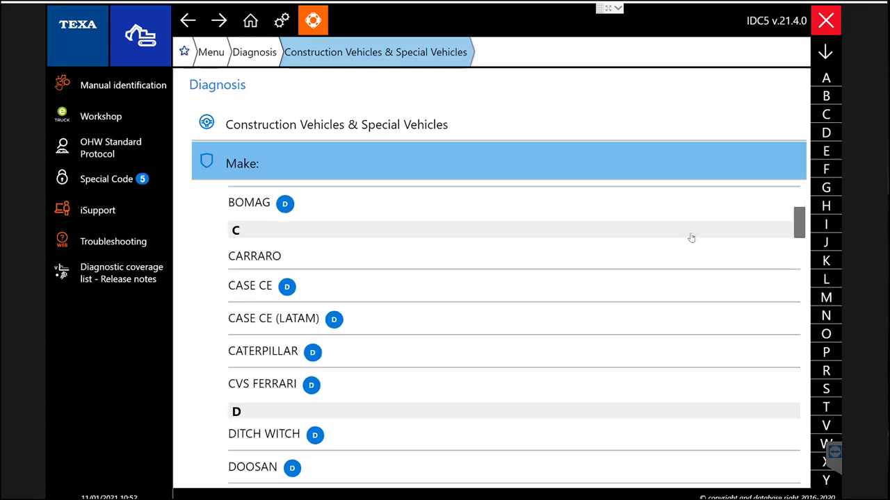
{"action": "scroll", "coordinate": [630, 258], "scroll_direction": "down", "scroll_amount": 2}
{"action": "scroll", "coordinate": [629, 261], "scroll_direction": "down", "scroll_amount": 3}
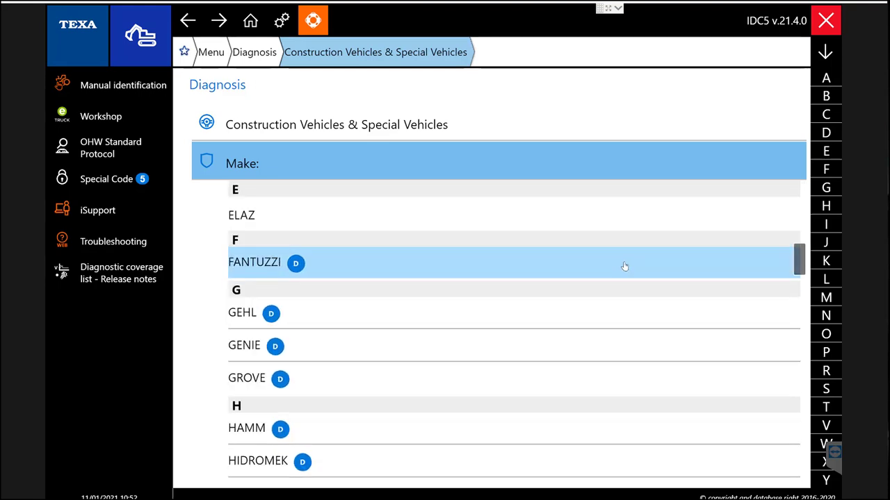
{"action": "scroll", "coordinate": [604, 272], "scroll_direction": "down", "scroll_amount": 3}
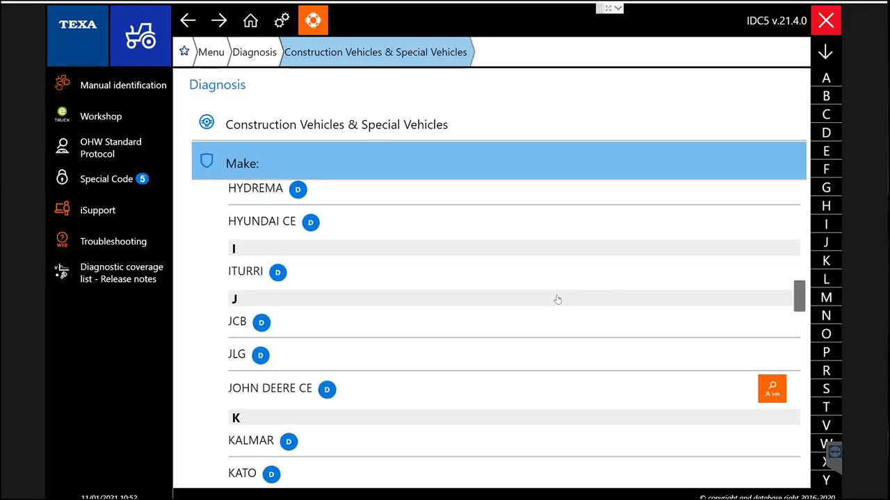
{"action": "scroll", "coordinate": [528, 315], "scroll_direction": "down", "scroll_amount": 2}
{"action": "scroll", "coordinate": [527, 315], "scroll_direction": "up", "scroll_amount": 2}
{"action": "left_click", "coordinate": [487, 324]}
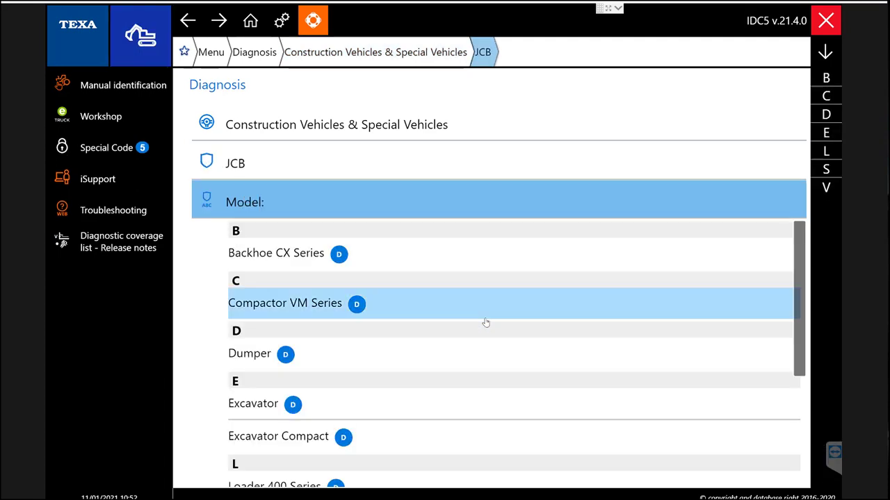
- Select the Site Dumper model and the JCB Ecomax engine to reach its self-diagnosis page
{"action": "scroll", "coordinate": [486, 323], "scroll_direction": "down", "scroll_amount": 3}
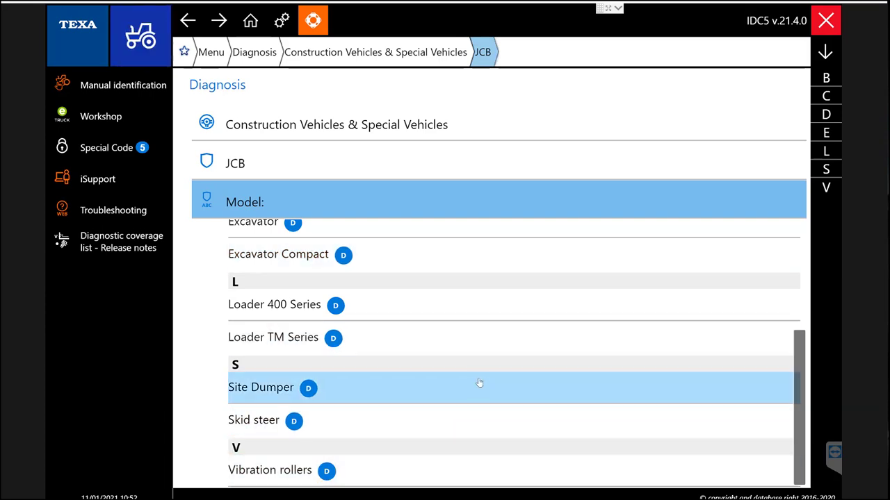
{"action": "left_click", "coordinate": [478, 387]}
{"action": "left_click", "coordinate": [421, 313]}
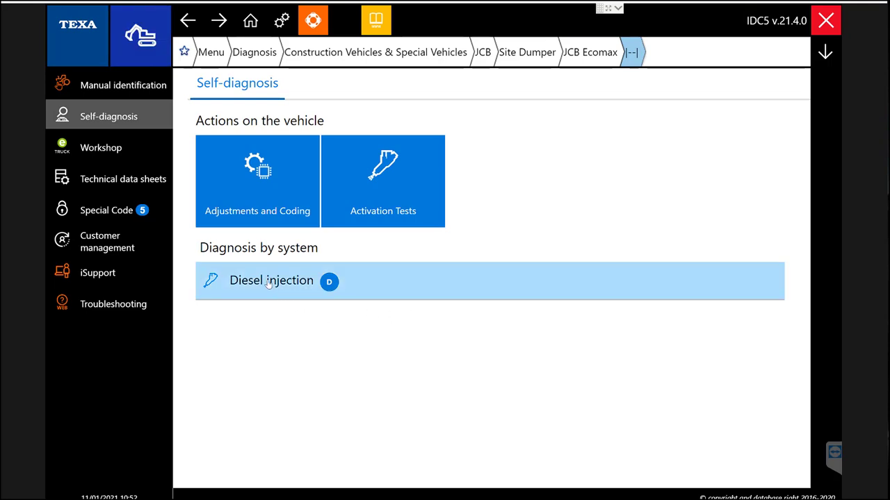
- Expand the Diesel injection system, view the connection information for Delphi DCM 3.3+ Tier 4, and close it
{"action": "left_click", "coordinate": [268, 284]}
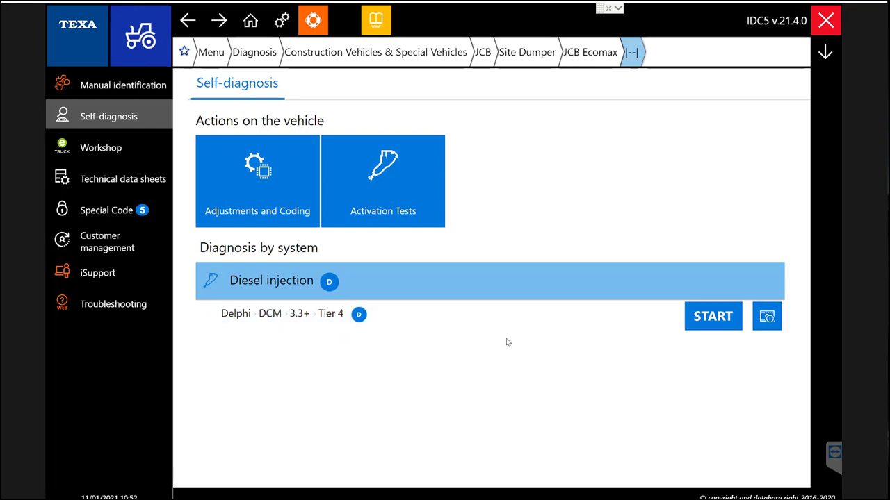
{"action": "left_click", "coordinate": [769, 325]}
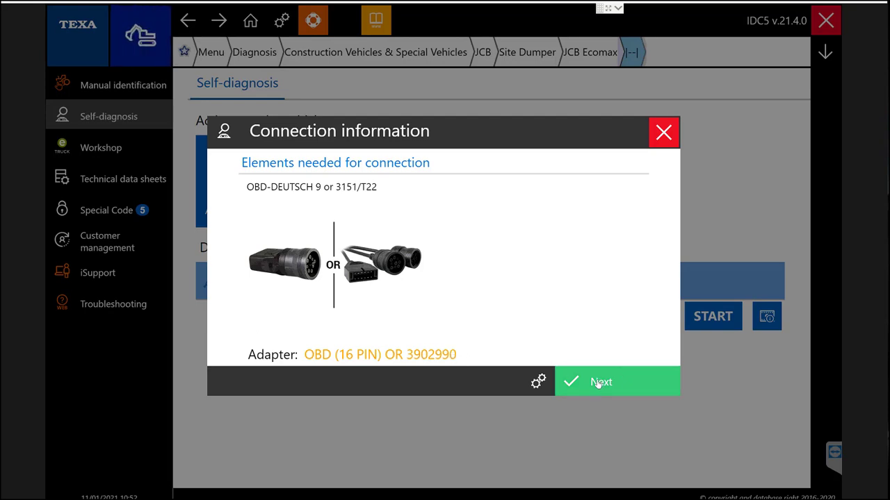
{"action": "left_click", "coordinate": [664, 133]}
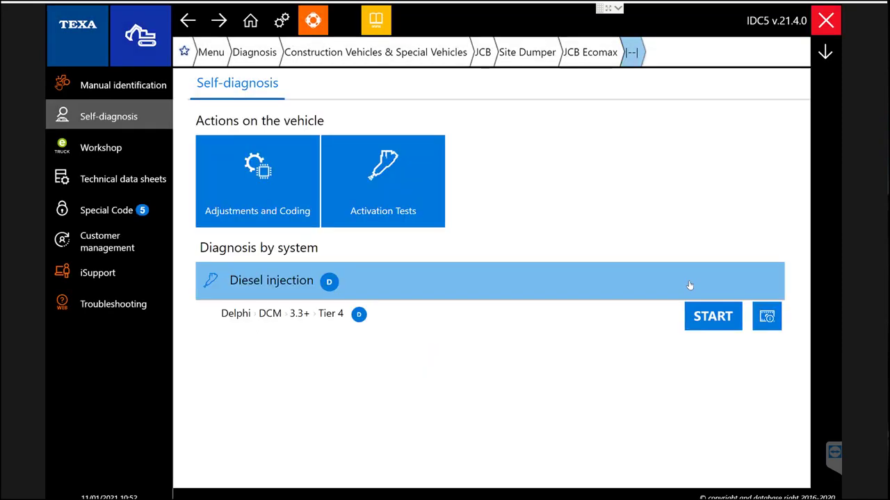
- Run a DEMO diagnosis of the Delphi DCM 3.3+ Tier 4 system, confirming the instrument panel prompt, and end communication with the control unit
{"action": "left_click", "coordinate": [701, 325]}
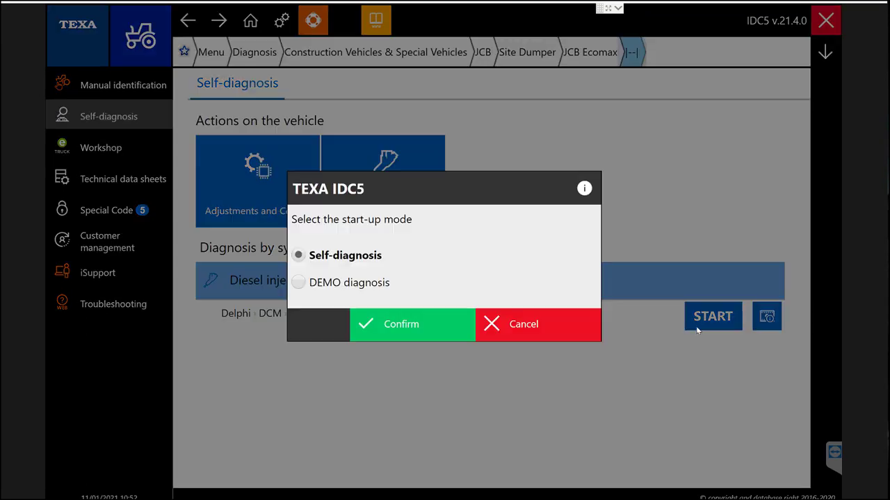
{"action": "left_click", "coordinate": [349, 282]}
{"action": "left_click", "coordinate": [403, 337]}
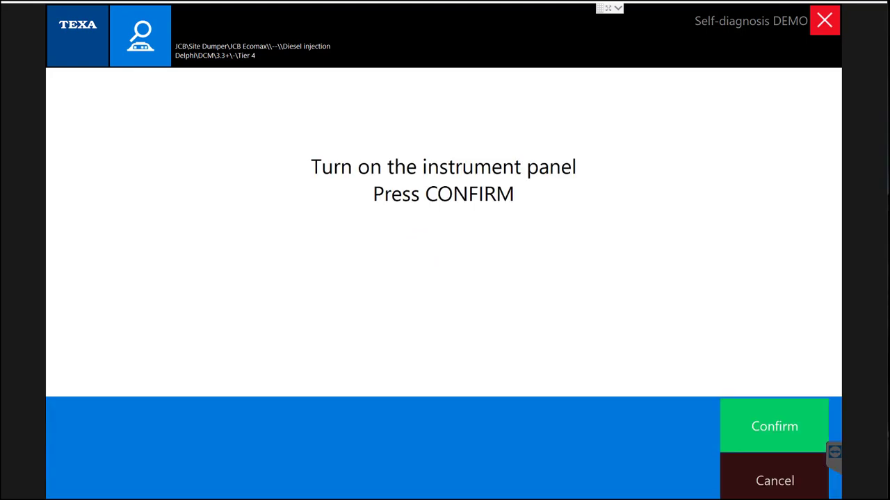
{"action": "left_click", "coordinate": [763, 428]}
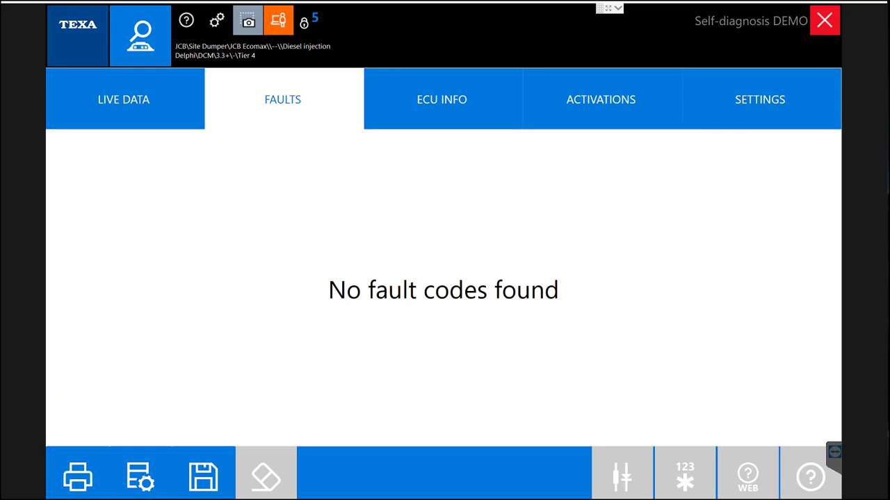
{"action": "left_click", "coordinate": [824, 22]}
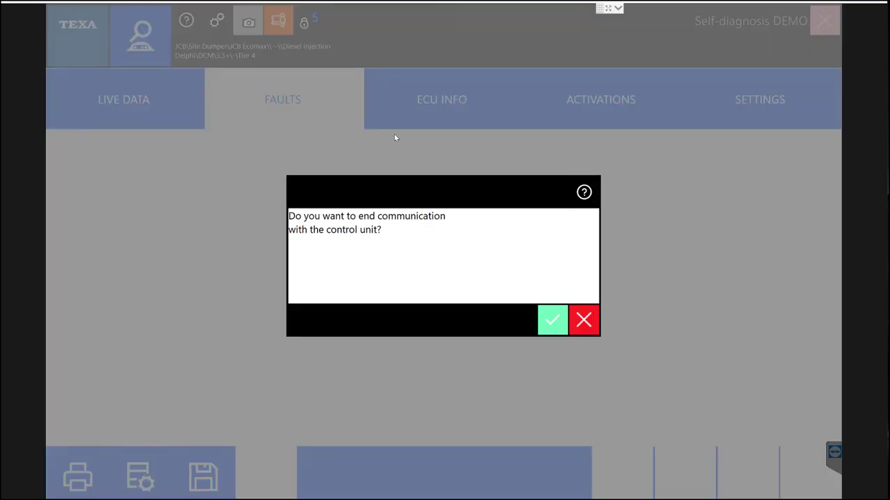
{"action": "left_click", "coordinate": [551, 319]}
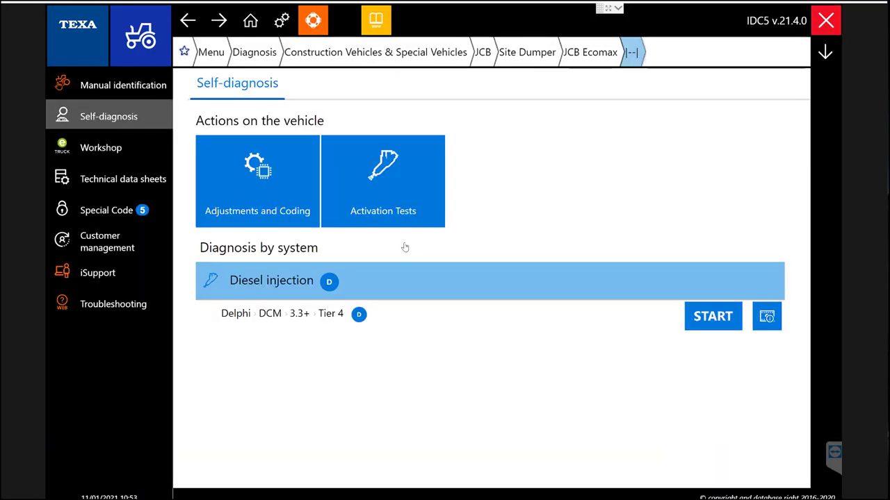
- Return to the Construction Vehicles & Special Vehicles makes and select a LIEBHERR Excavator with the LIEBHERR engine
{"action": "left_click", "coordinate": [401, 59]}
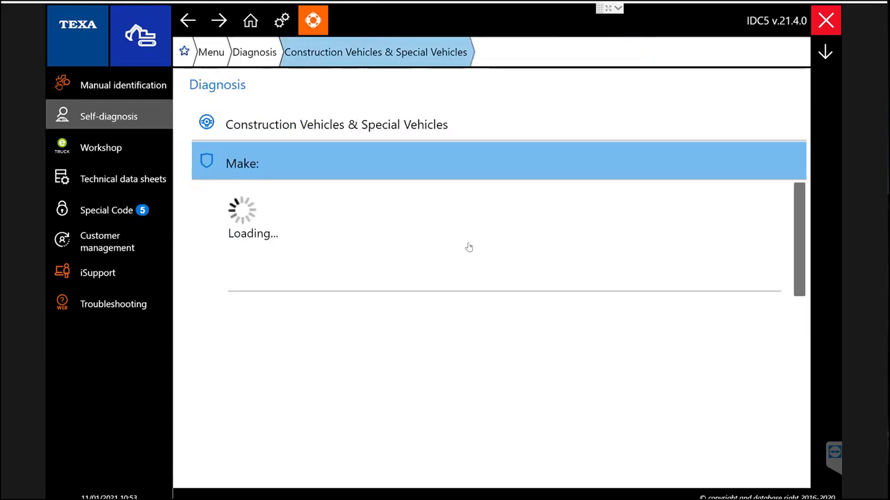
{"action": "scroll", "coordinate": [483, 288], "scroll_direction": "down", "scroll_amount": 10}
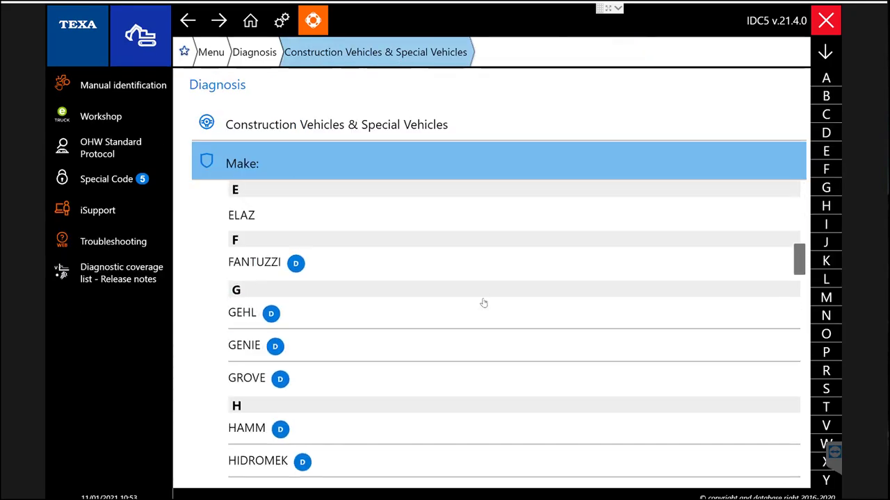
{"action": "scroll", "coordinate": [484, 312], "scroll_direction": "down", "scroll_amount": 3}
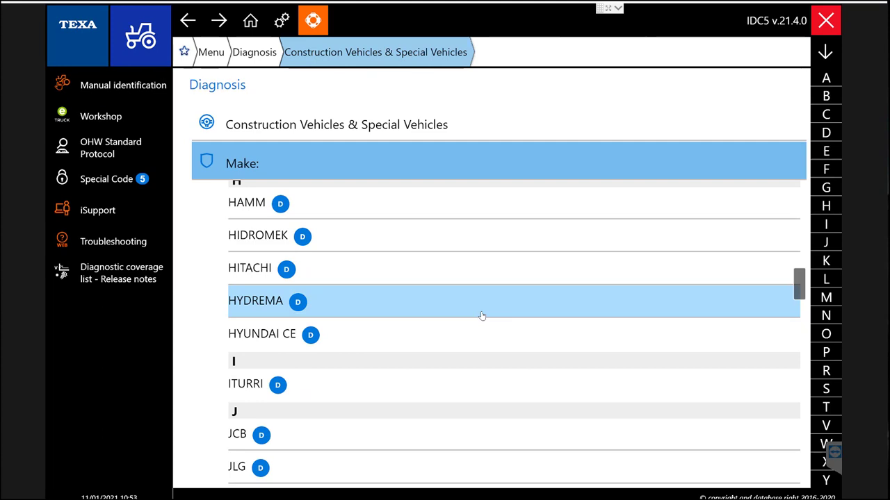
{"action": "scroll", "coordinate": [482, 316], "scroll_direction": "down", "scroll_amount": 3}
{"action": "scroll", "coordinate": [482, 316], "scroll_direction": "up", "scroll_amount": 3}
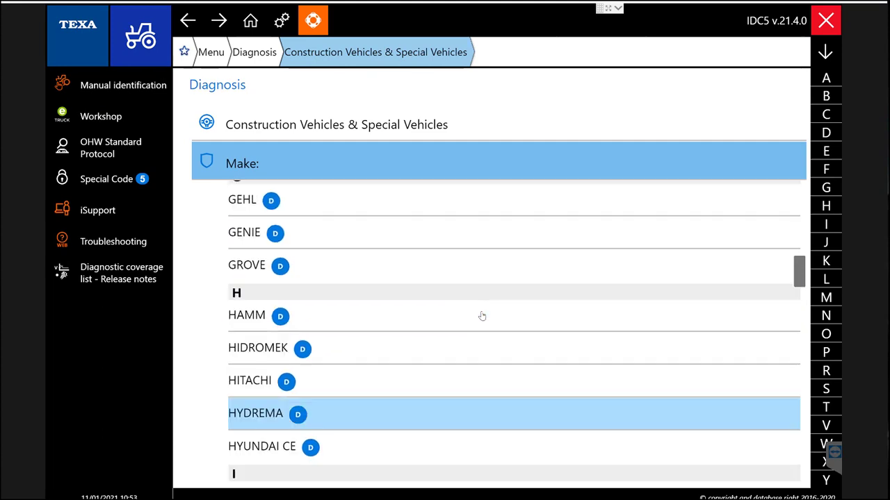
{"action": "scroll", "coordinate": [482, 316], "scroll_direction": "down", "scroll_amount": 3}
{"action": "scroll", "coordinate": [480, 315], "scroll_direction": "down", "scroll_amount": 2}
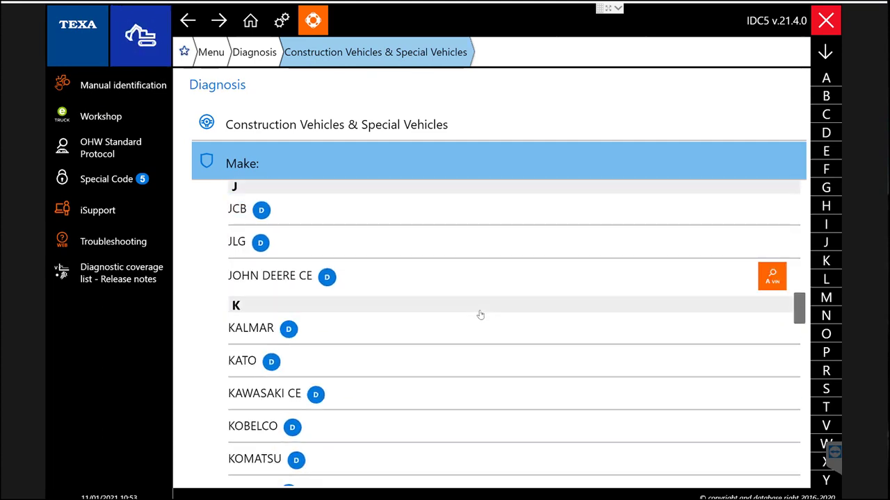
{"action": "scroll", "coordinate": [480, 315], "scroll_direction": "down", "scroll_amount": 2}
{"action": "scroll", "coordinate": [476, 313], "scroll_direction": "down", "scroll_amount": 3}
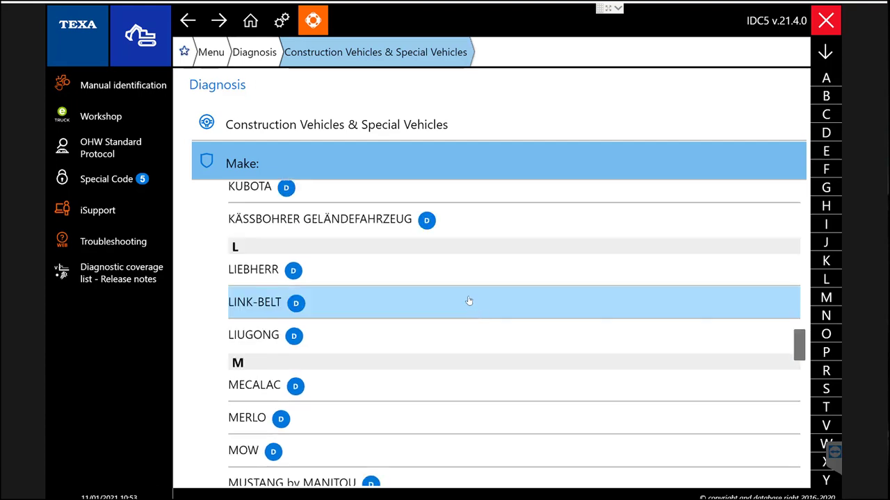
{"action": "left_click", "coordinate": [434, 276]}
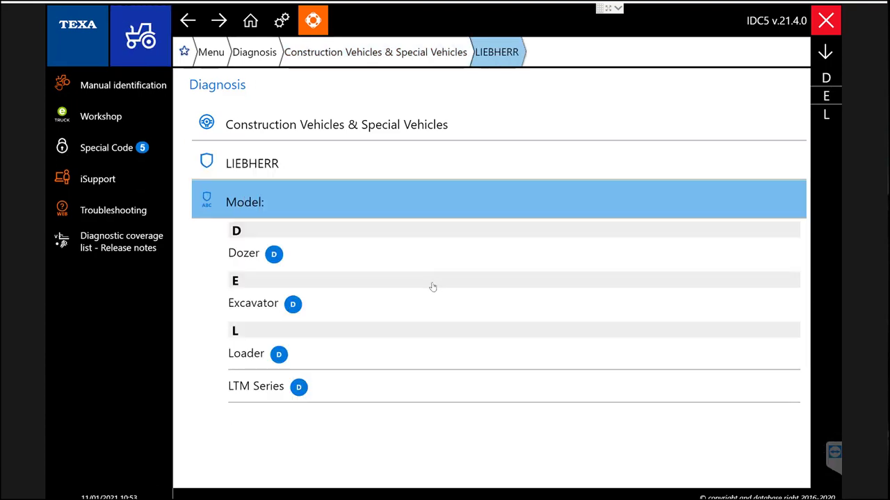
{"action": "left_click", "coordinate": [376, 313]}
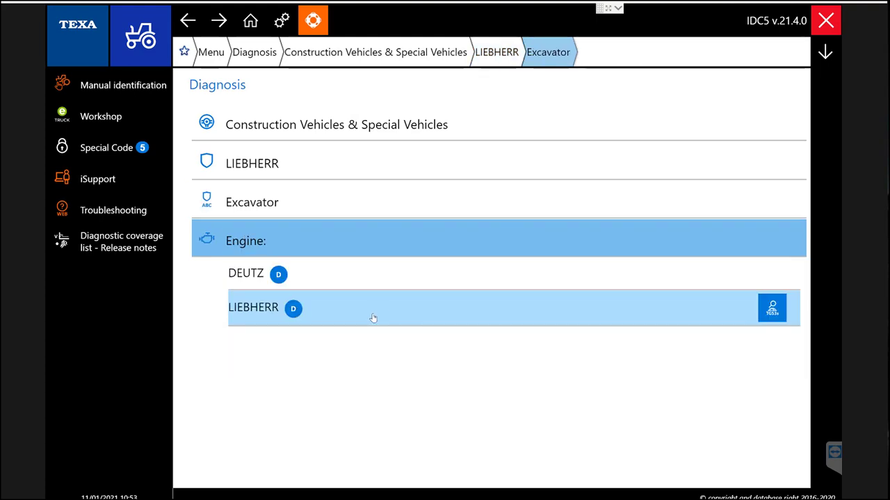
{"action": "left_click", "coordinate": [361, 311]}
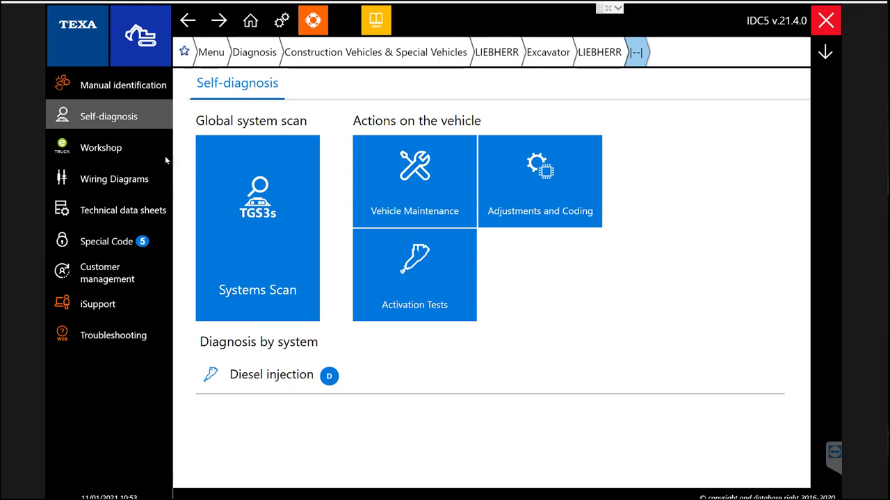
- Open the Diesel injection wiring diagram for Liebherr LIDEC 1 D934
{"action": "left_click", "coordinate": [82, 180]}
{"action": "left_click", "coordinate": [275, 137]}
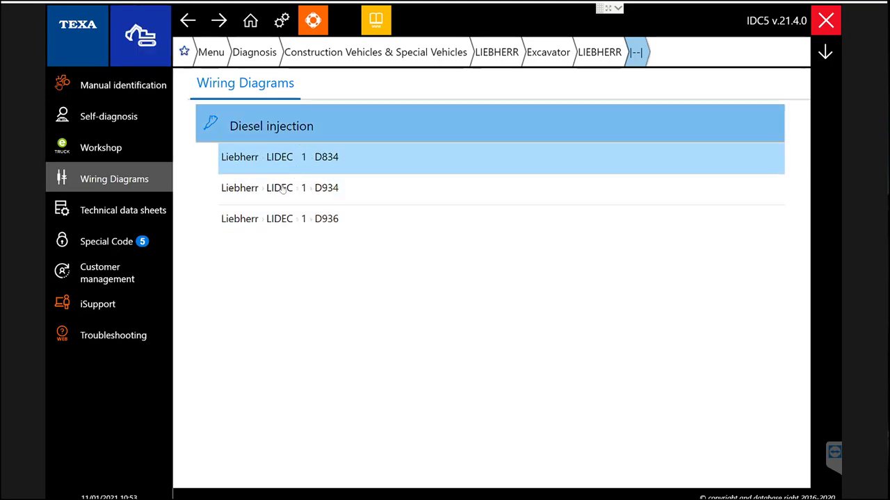
{"action": "left_click", "coordinate": [355, 196]}
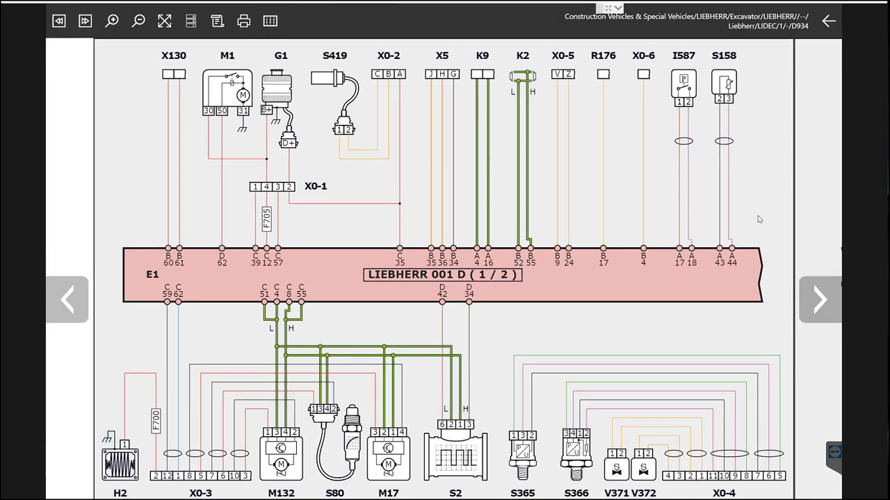
- View the second sheet of the D934 wiring diagram and return to the first sheet
{"action": "left_click", "coordinate": [817, 313]}
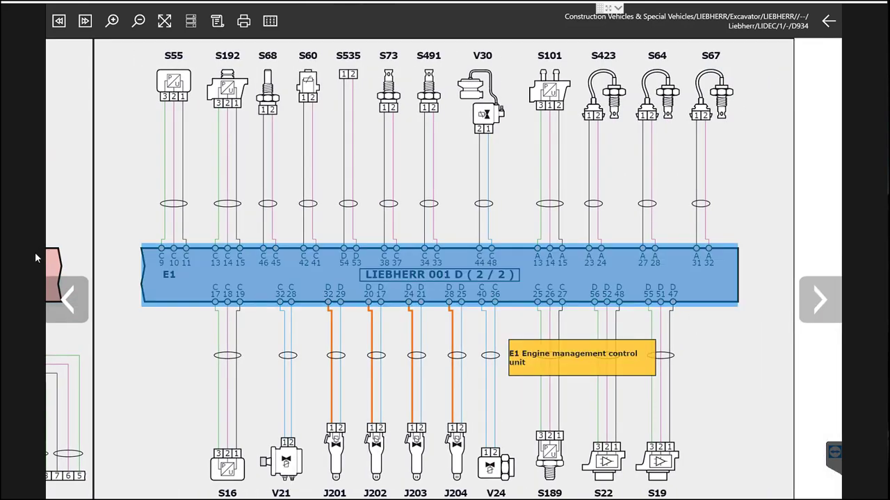
{"action": "left_click", "coordinate": [68, 297]}
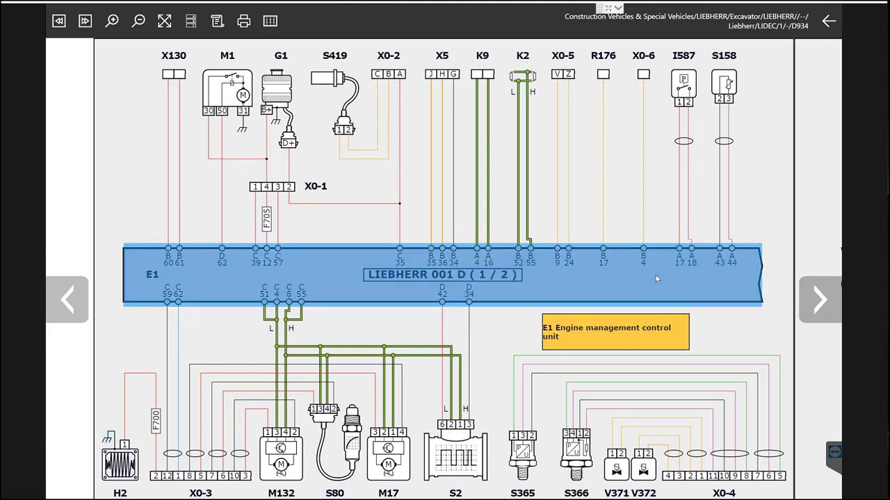
{"action": "left_click", "coordinate": [656, 276]}
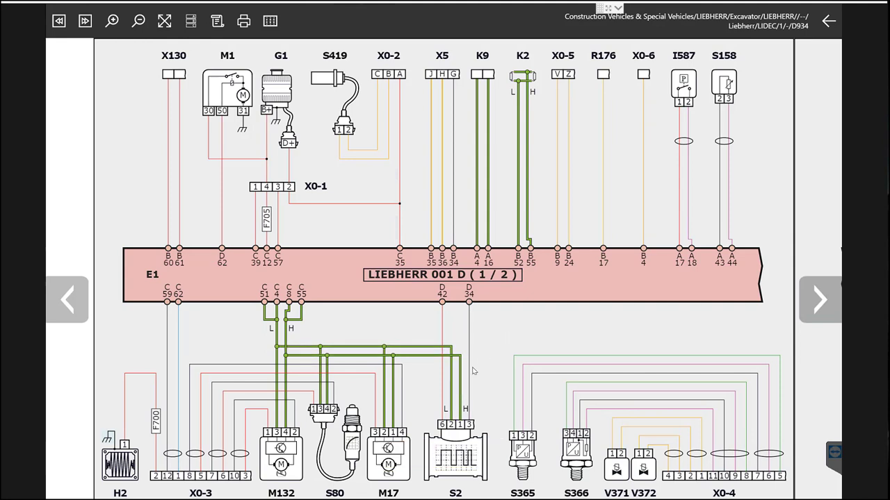
- Highlight the wire between X0-3 pin 8 and M17 pin 4 with its connection information, and permanently dismiss the new-function notice
{"action": "left_click", "coordinate": [401, 397]}
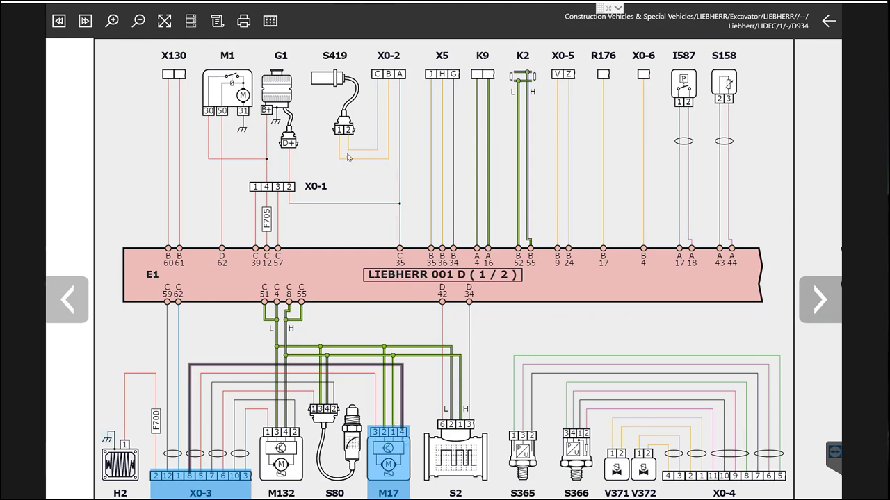
{"action": "left_click", "coordinate": [270, 21]}
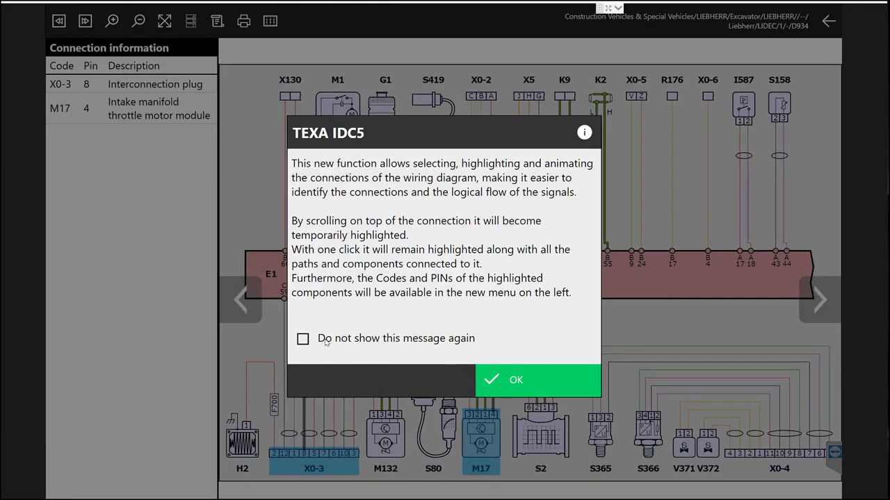
{"action": "left_click", "coordinate": [302, 338]}
{"action": "left_click", "coordinate": [516, 381]}
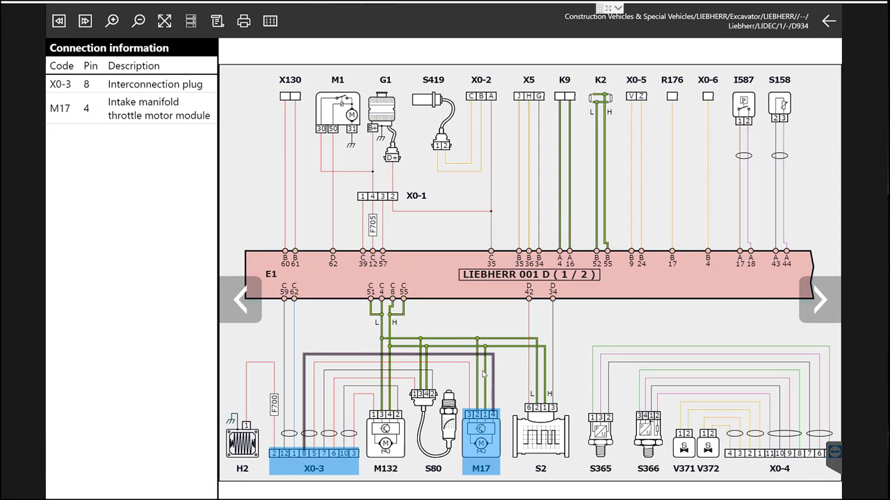
- Highlight the connection between X0-4 pin 9 and S366 pin 4, and clear the highlight
{"action": "left_click", "coordinate": [652, 383]}
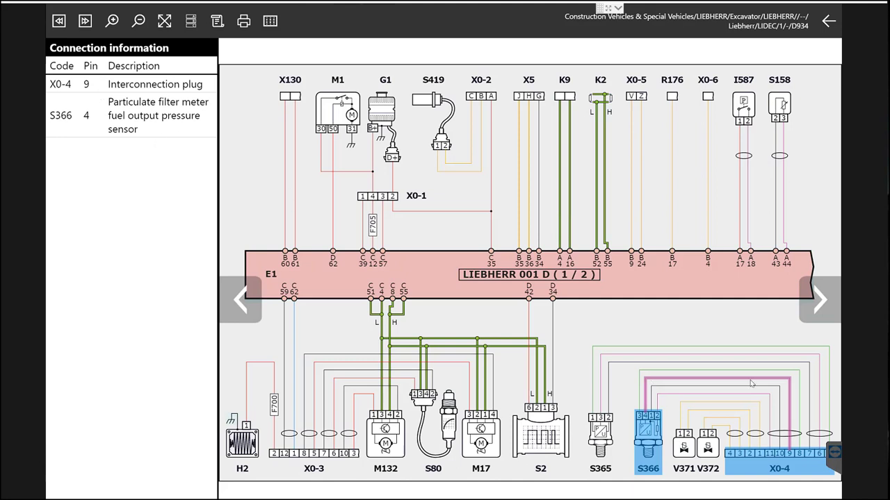
{"action": "left_click", "coordinate": [724, 348]}
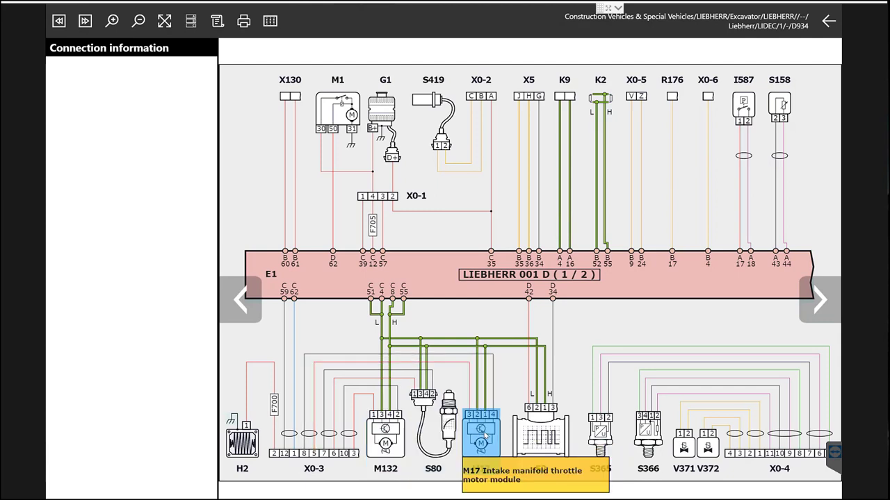
- Open the generic check sheet for fuel input pressure sensor S365 and read its description and component operating principle
{"action": "left_click", "coordinate": [600, 434]}
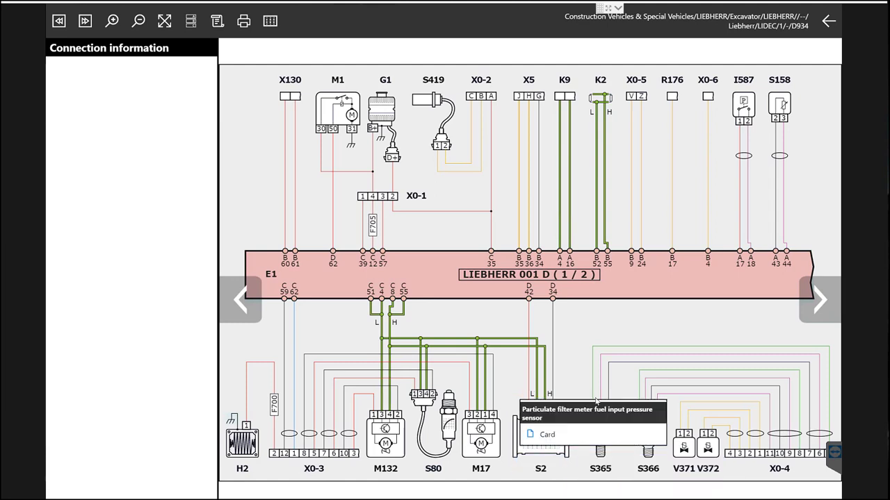
{"action": "mouse_move", "coordinate": [603, 437]}
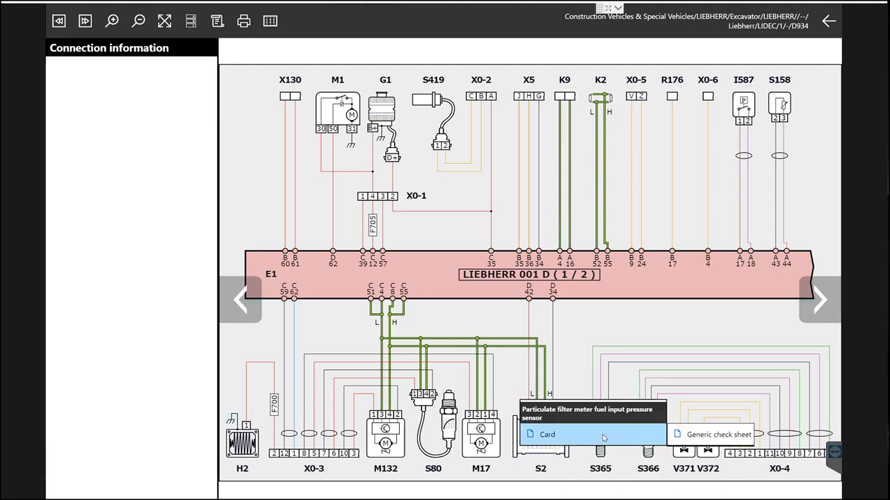
{"action": "left_click", "coordinate": [698, 439]}
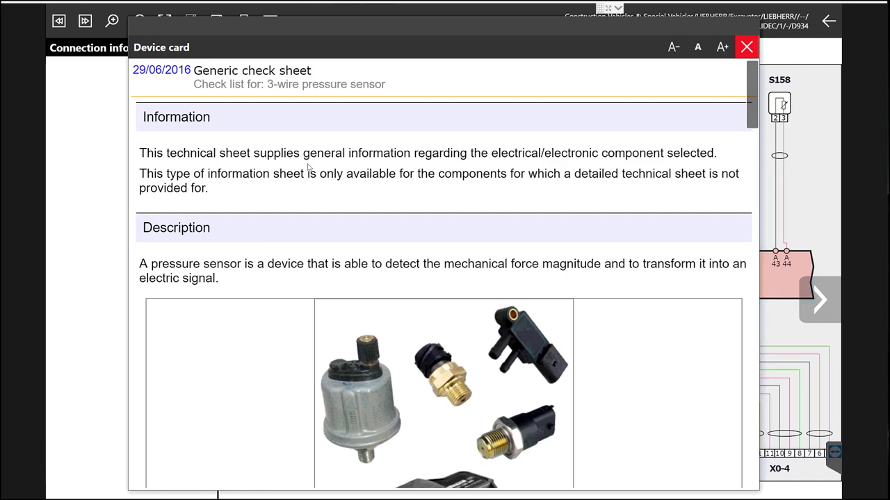
{"action": "scroll", "coordinate": [295, 220], "scroll_direction": "down", "scroll_amount": 3}
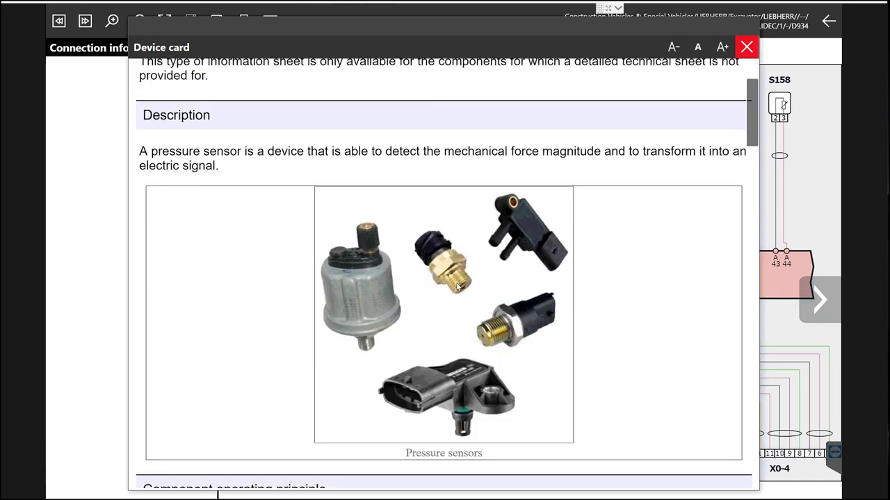
{"action": "scroll", "coordinate": [612, 329], "scroll_direction": "down", "scroll_amount": 3}
{"action": "scroll", "coordinate": [563, 323], "scroll_direction": "up", "scroll_amount": 3}
{"action": "scroll", "coordinate": [560, 327], "scroll_direction": "down", "scroll_amount": 5}
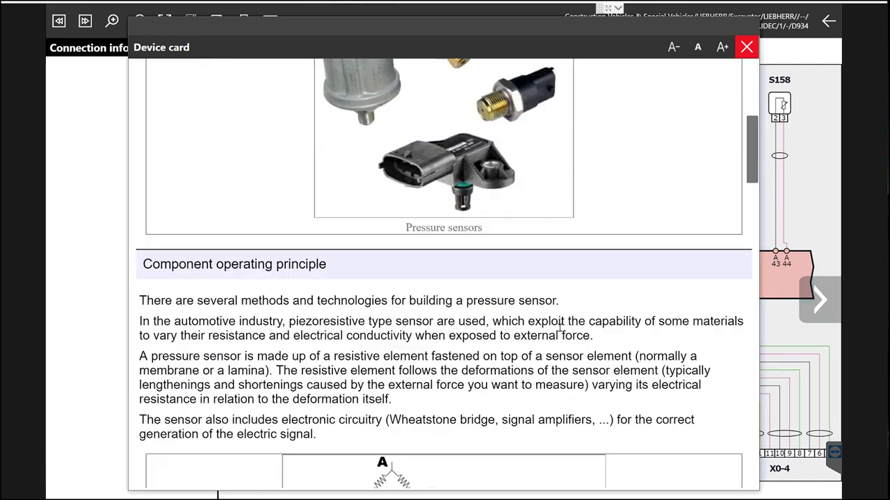
{"action": "scroll", "coordinate": [561, 327], "scroll_direction": "down", "scroll_amount": 3}
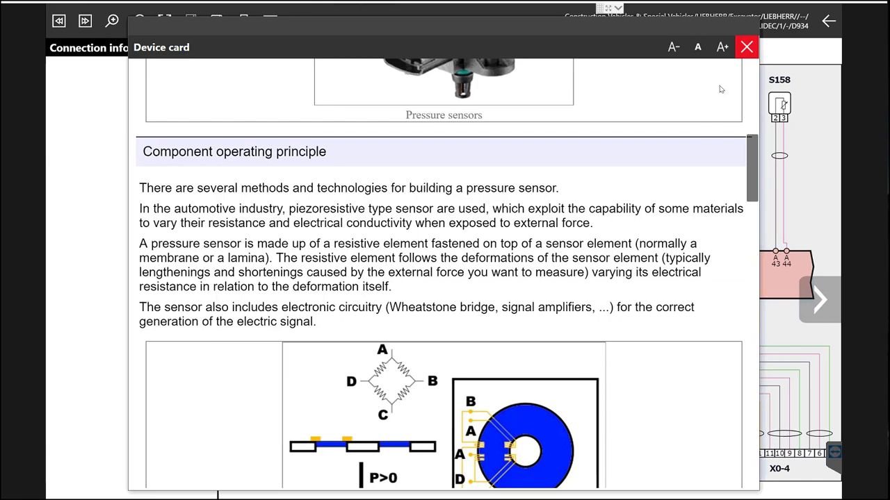
- Reduce the check sheet's text size and read its recommended signal, power supply and wiring checks before closing it
{"action": "left_click", "coordinate": [673, 48]}
{"action": "scroll", "coordinate": [589, 309], "scroll_direction": "up", "scroll_amount": 6}
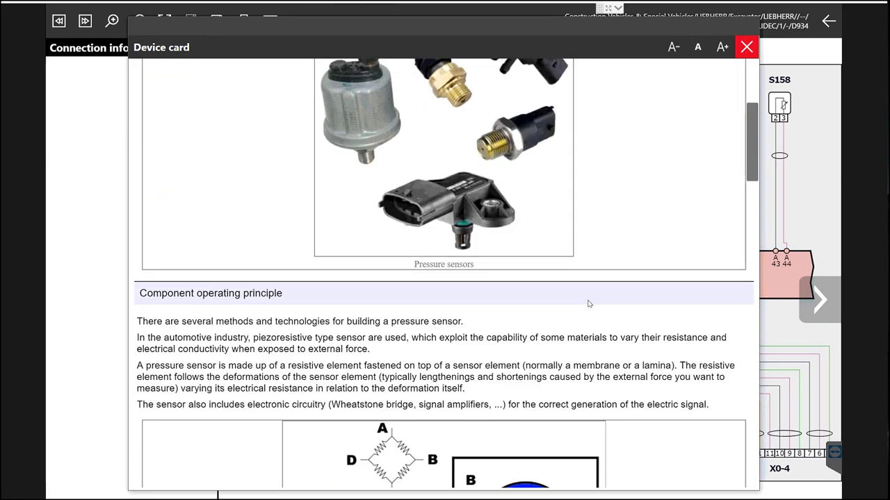
{"action": "scroll", "coordinate": [628, 244], "scroll_direction": "down", "scroll_amount": 3}
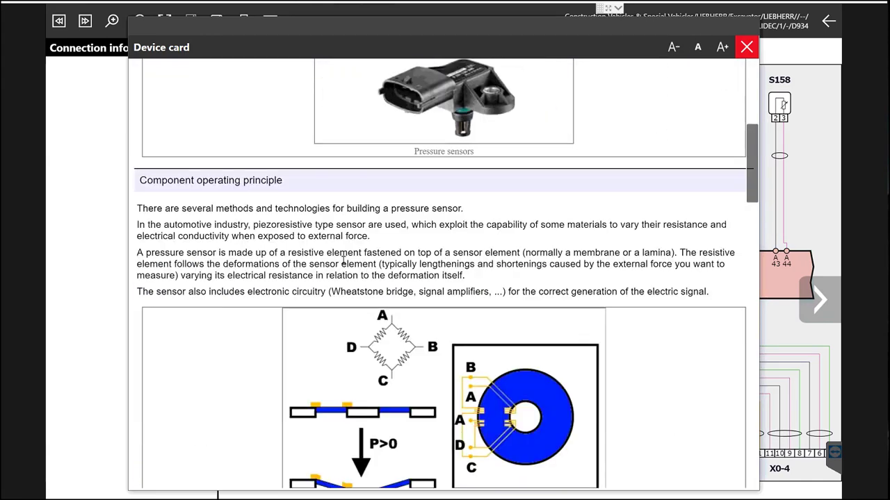
{"action": "scroll", "coordinate": [345, 263], "scroll_direction": "down", "scroll_amount": 3}
{"action": "scroll", "coordinate": [598, 326], "scroll_direction": "down", "scroll_amount": 6}
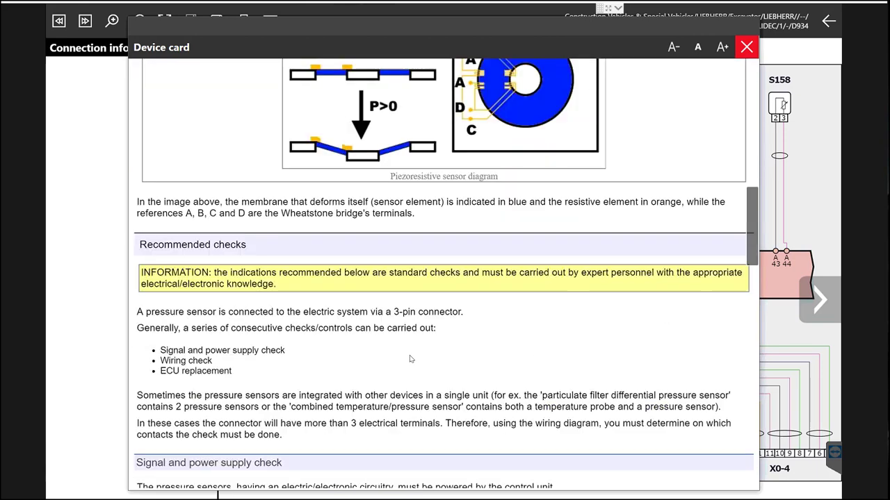
{"action": "scroll", "coordinate": [410, 359], "scroll_direction": "down", "scroll_amount": 3}
{"action": "scroll", "coordinate": [410, 353], "scroll_direction": "down", "scroll_amount": 3}
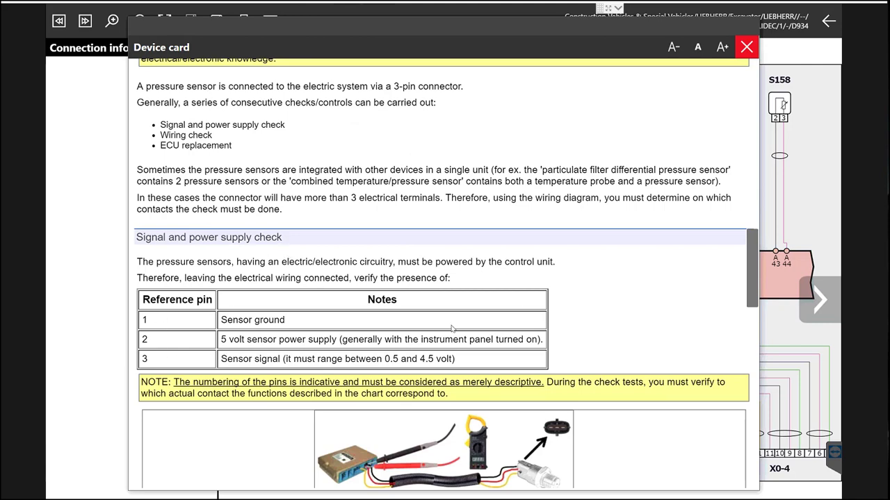
{"action": "scroll", "coordinate": [546, 335], "scroll_direction": "down", "scroll_amount": 3}
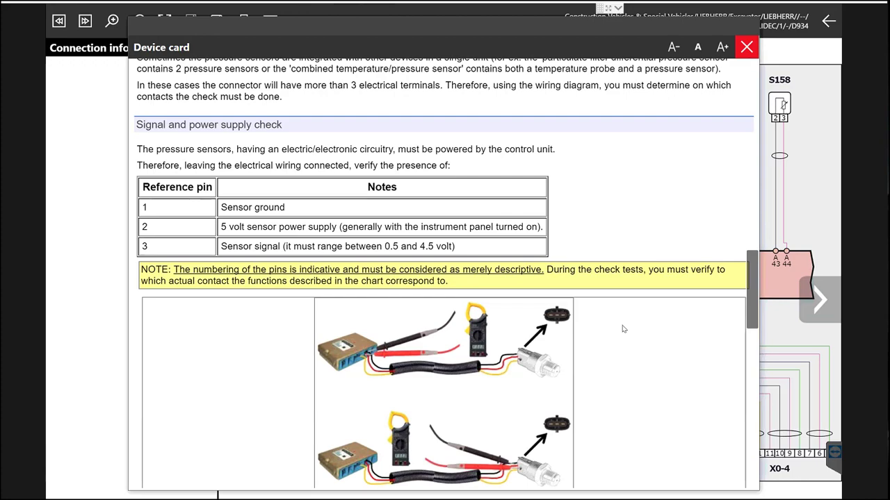
{"action": "scroll", "coordinate": [616, 337], "scroll_direction": "down", "scroll_amount": 6}
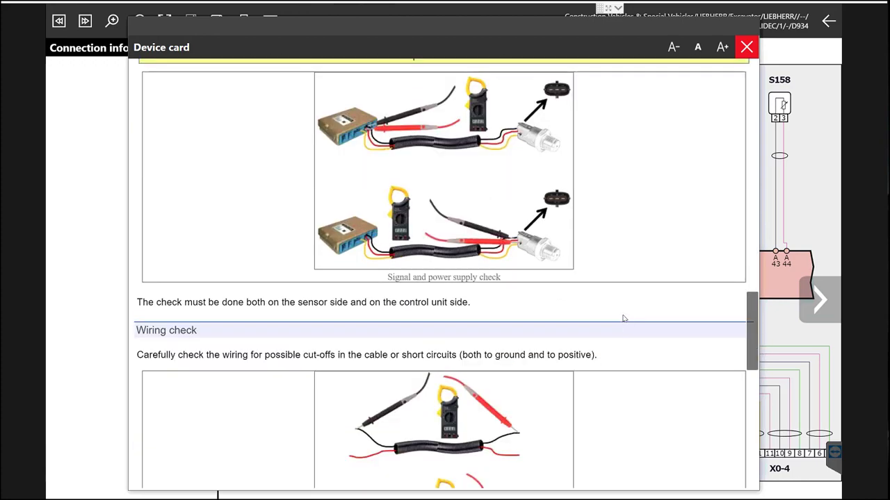
{"action": "scroll", "coordinate": [629, 306], "scroll_direction": "up", "scroll_amount": 15}
{"action": "scroll", "coordinate": [392, 248], "scroll_direction": "up", "scroll_amount": 10}
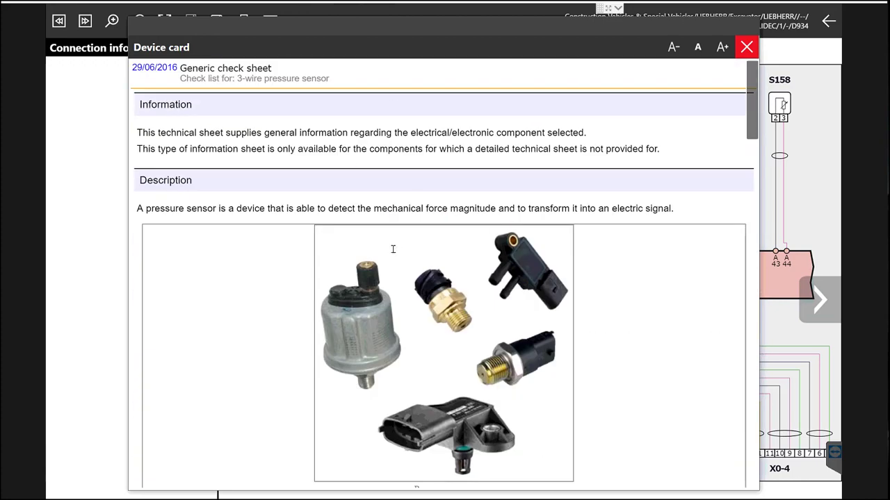
{"action": "left_click", "coordinate": [747, 48]}
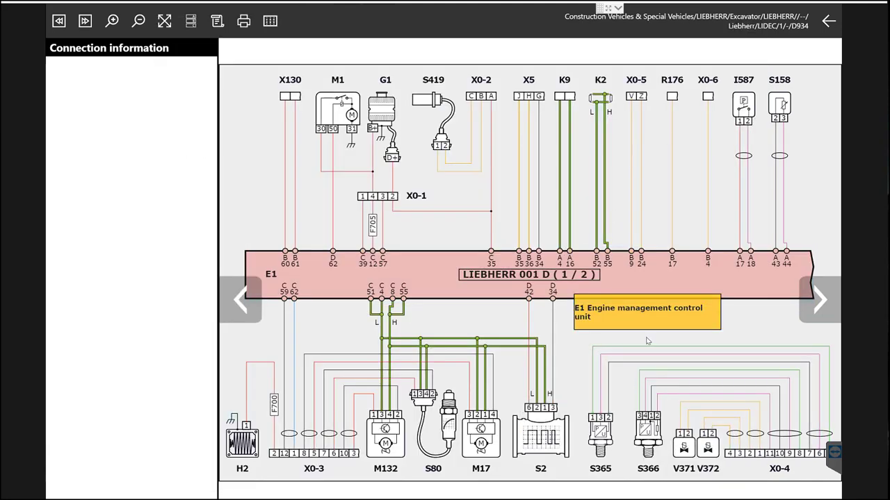
- Bring up the card options for fuel output pressure sensor S366 and leave the D934 wiring diagram
{"action": "left_click", "coordinate": [657, 444]}
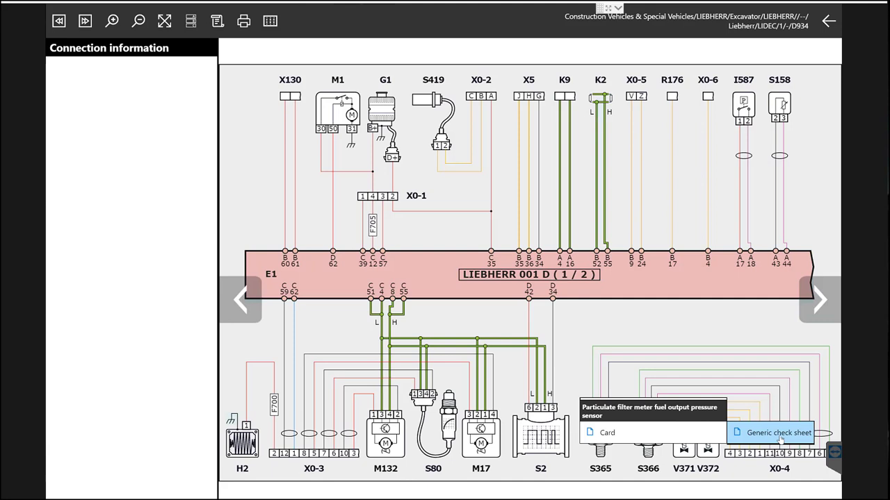
{"action": "left_click", "coordinate": [829, 21]}
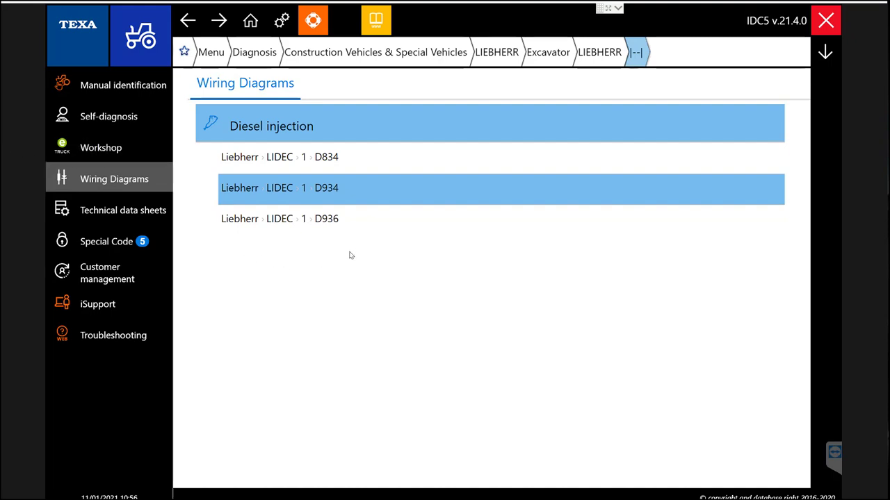
- Reopen the self-diagnosis page for the LIEBHERR excavator and list its diesel injection systems
{"action": "left_click", "coordinate": [506, 57]}
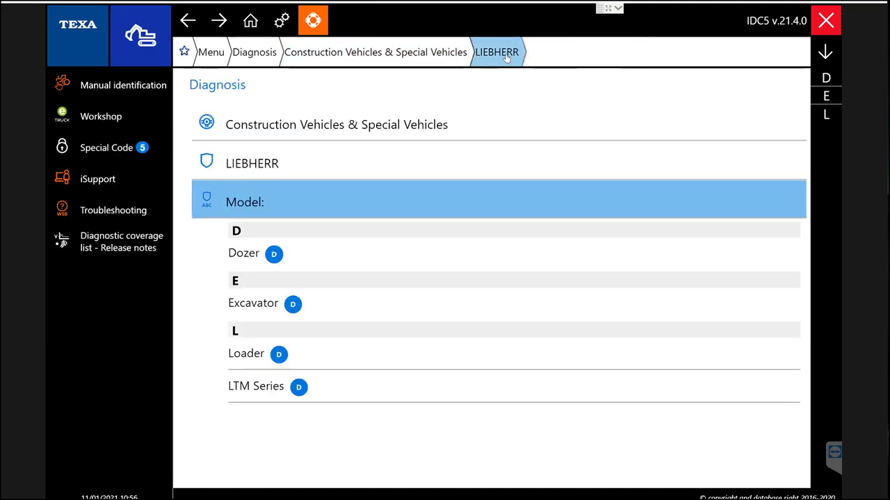
{"action": "left_click", "coordinate": [405, 307]}
{"action": "left_click", "coordinate": [435, 310]}
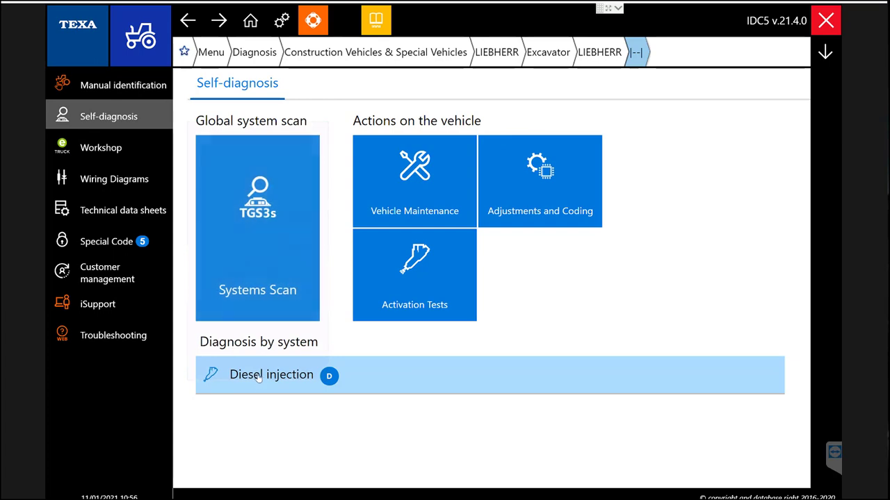
{"action": "left_click", "coordinate": [265, 379]}
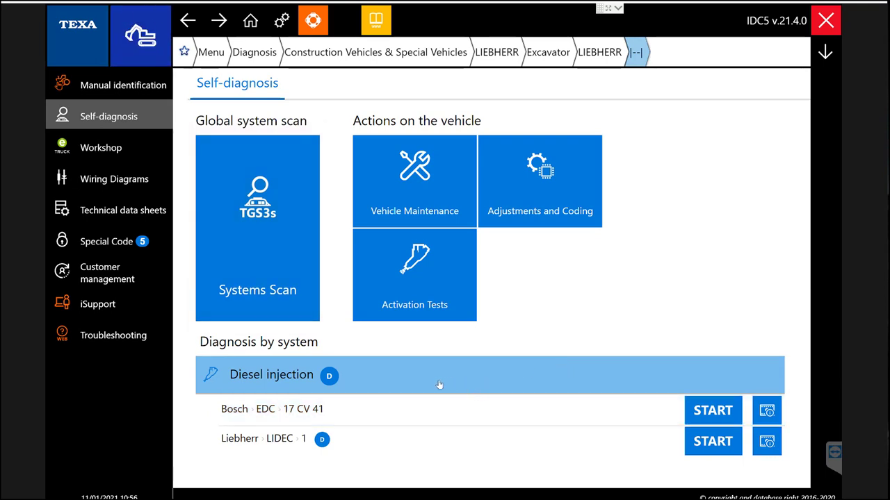
- Check the connection information for the Liebherr LIDEC 1 system, play the connector location video, and close the information
{"action": "left_click", "coordinate": [768, 448]}
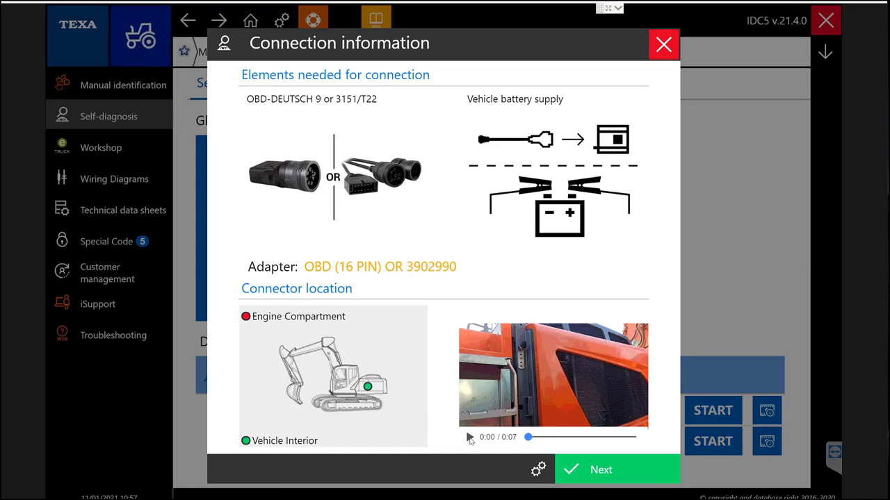
{"action": "left_click", "coordinate": [470, 438]}
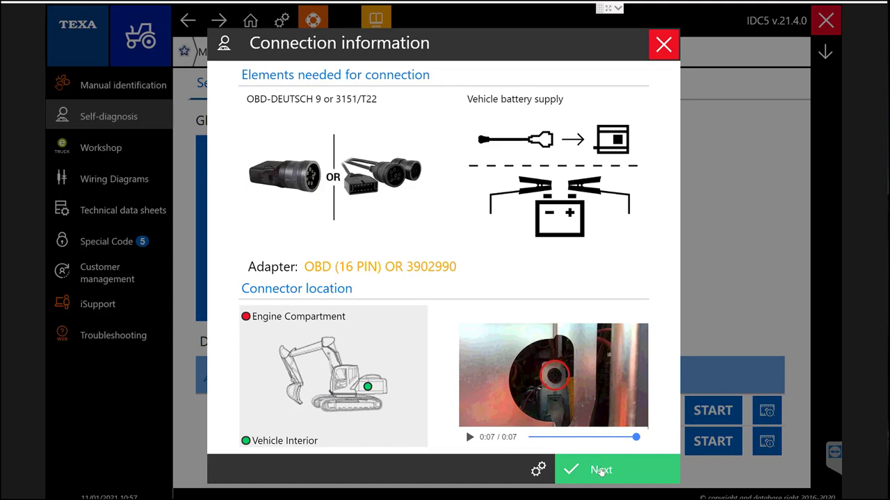
{"action": "left_click", "coordinate": [669, 47]}
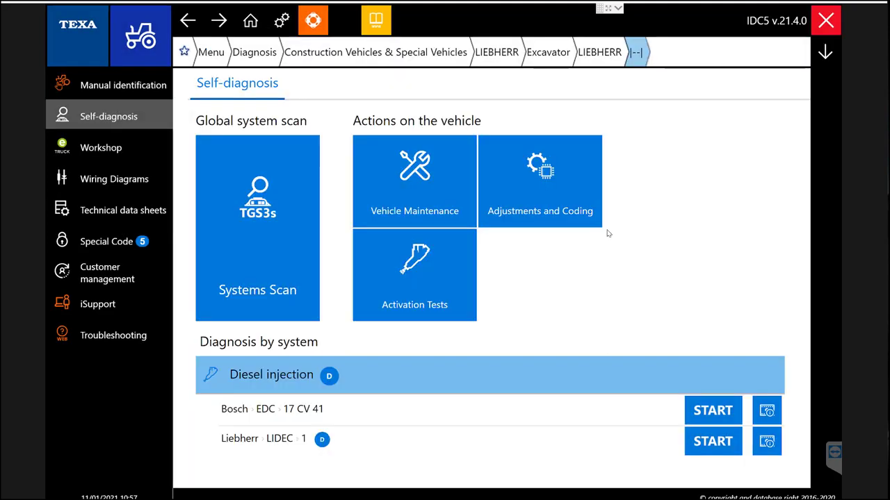
- Start the Liebherr LIDEC 1 system in DEMO diagnosis mode and confirm the request to turn on the instrument panel
{"action": "left_click", "coordinate": [702, 441]}
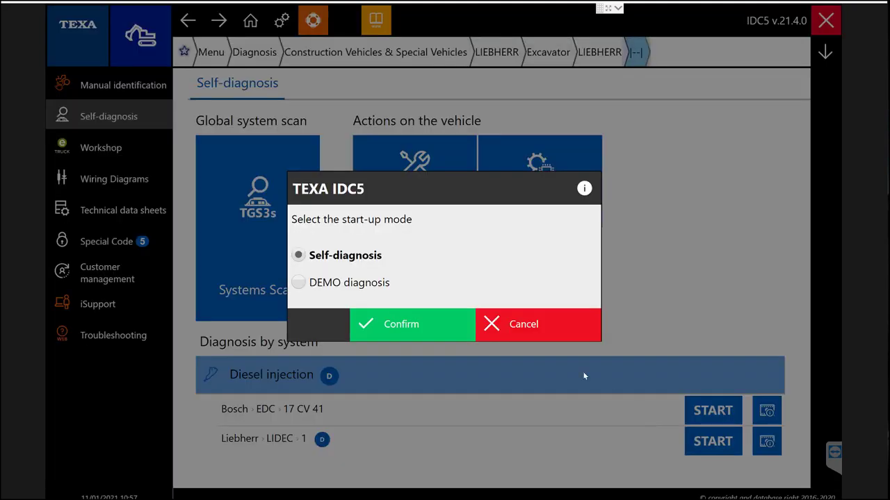
{"action": "left_click", "coordinate": [348, 282]}
{"action": "left_click", "coordinate": [402, 325]}
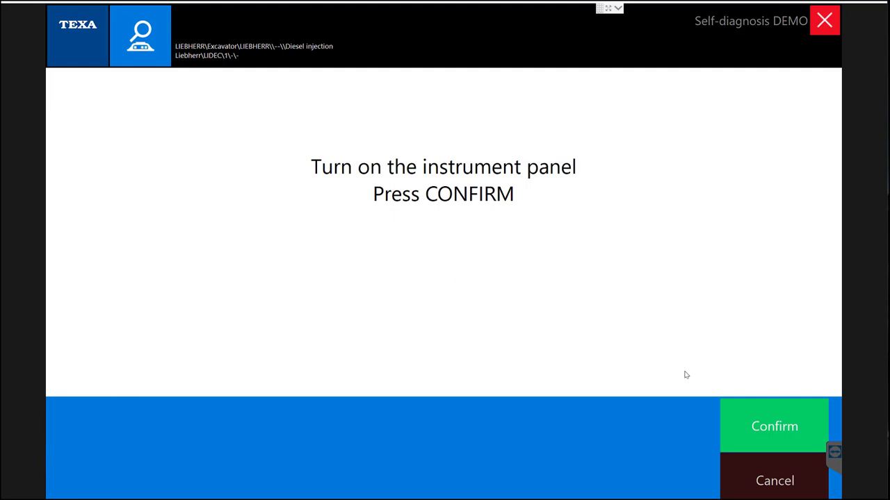
{"action": "left_click", "coordinate": [743, 420]}
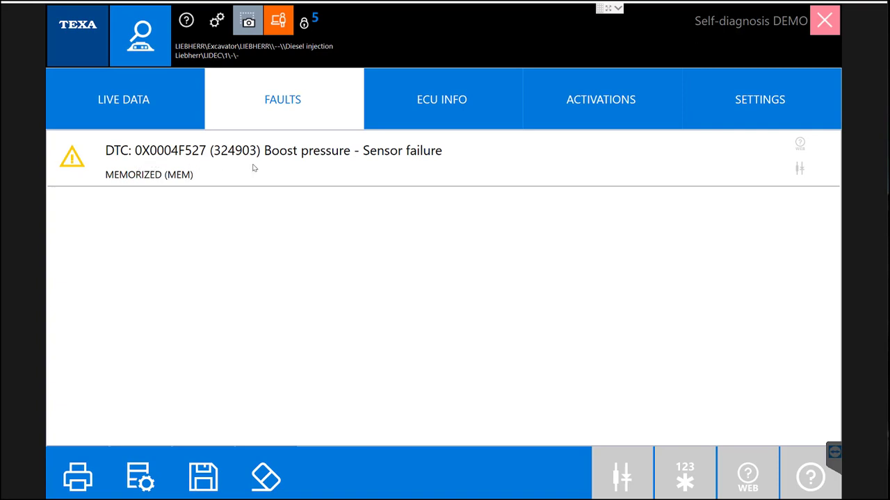
- Select the boost pressure sensor failure fault and request its web troubleshooting help
{"action": "left_click", "coordinate": [432, 165]}
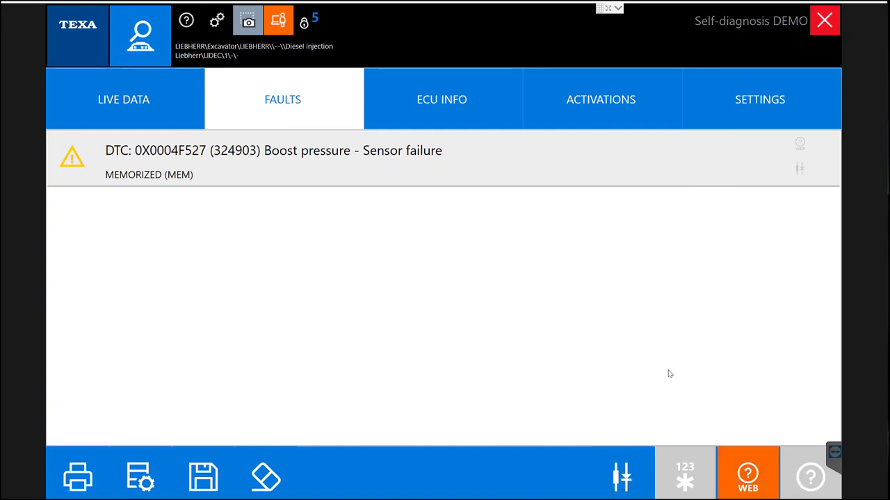
{"action": "left_click", "coordinate": [710, 163]}
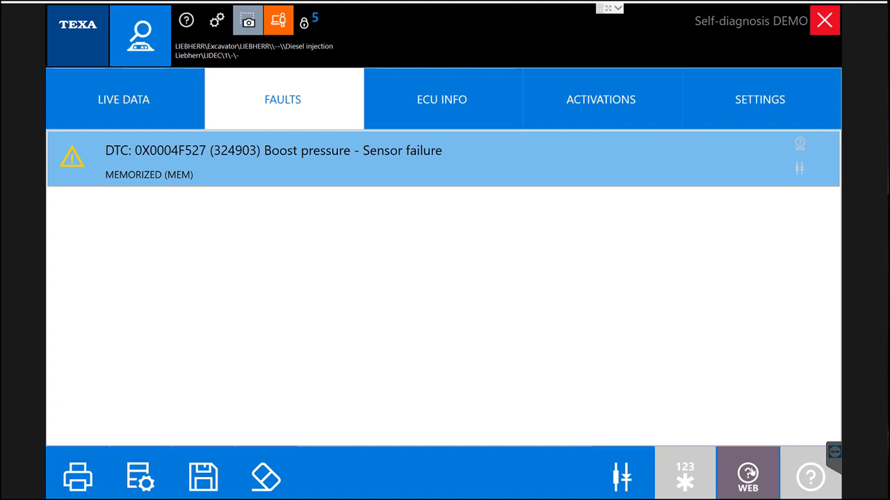
{"action": "left_click", "coordinate": [751, 476]}
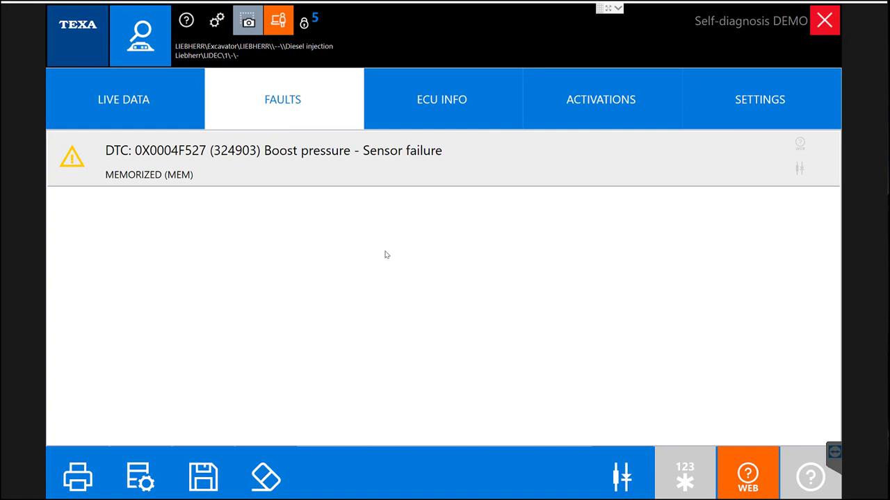
- Open the component wiring diagram for the boost pressure sensor fault, choosing the LIDEC 1 D934 variant
{"action": "left_click", "coordinate": [328, 167]}
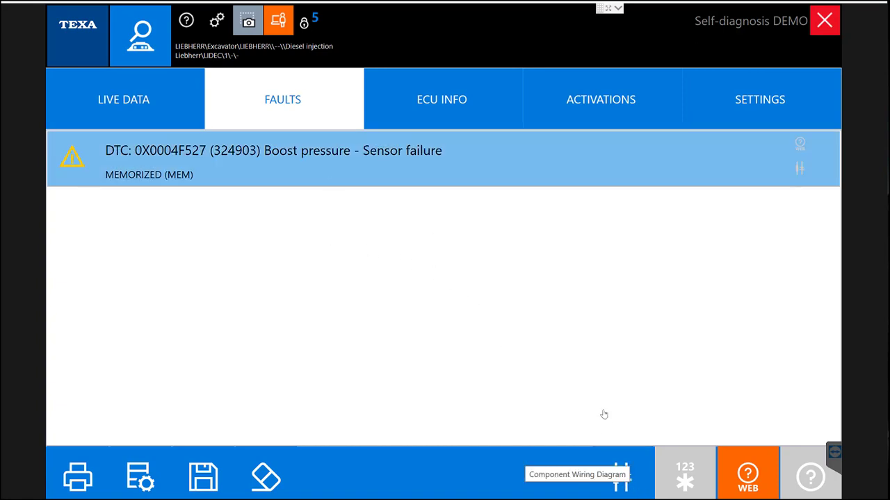
{"action": "left_click", "coordinate": [132, 192]}
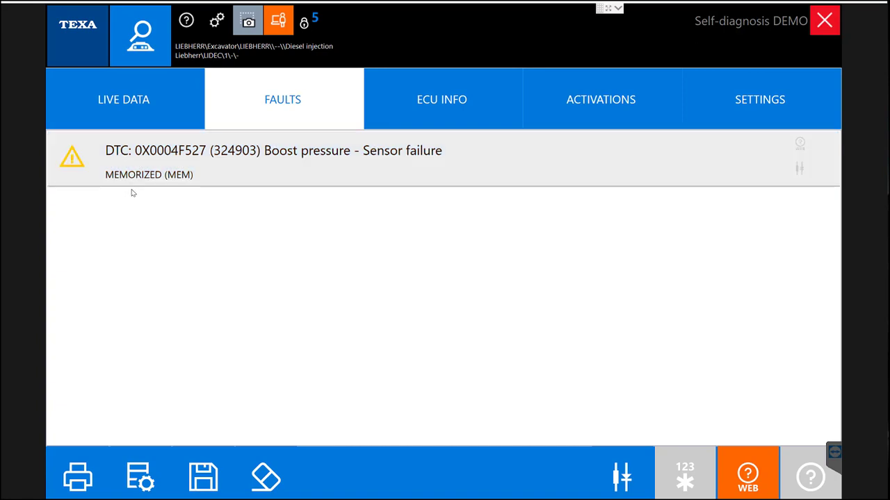
{"action": "left_click", "coordinate": [132, 164]}
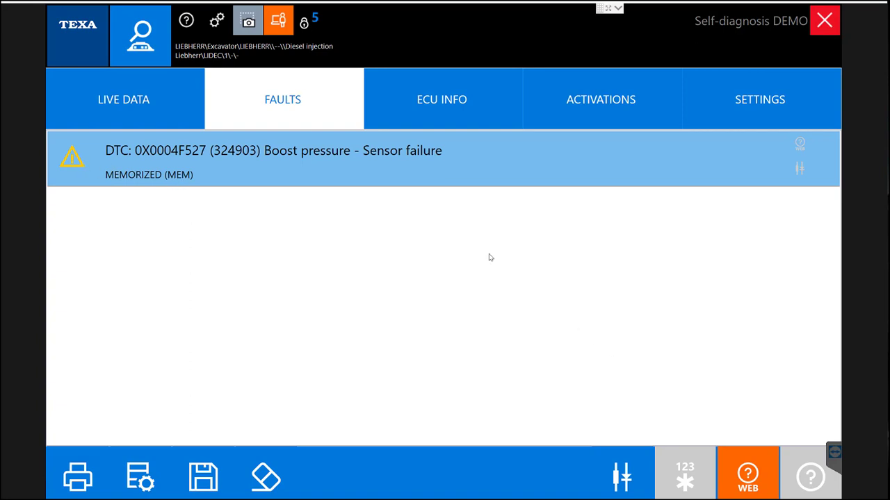
{"action": "left_click", "coordinate": [622, 477]}
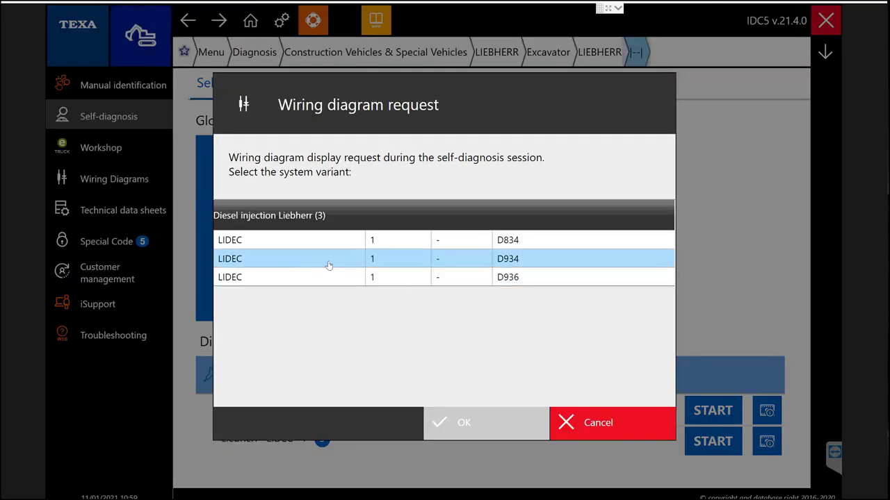
{"action": "left_click", "coordinate": [263, 268]}
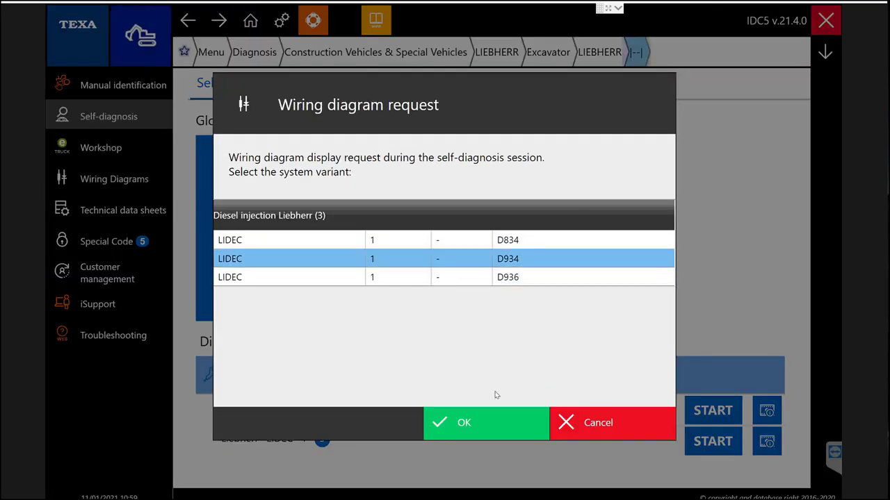
{"action": "left_click", "coordinate": [498, 421]}
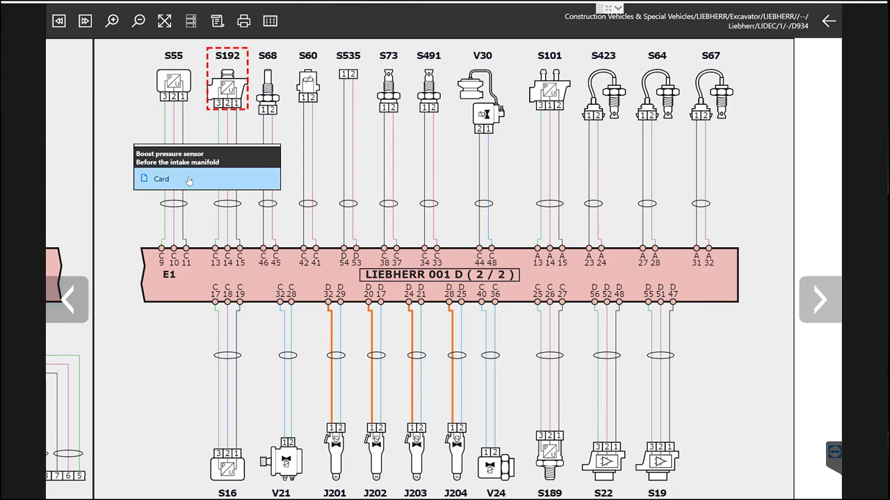
- Read the signal and power supply check in the generic check sheet for boost pressure sensor S192, and close the sheet
{"action": "mouse_move", "coordinate": [189, 180]}
{"action": "left_click", "coordinate": [306, 185]}
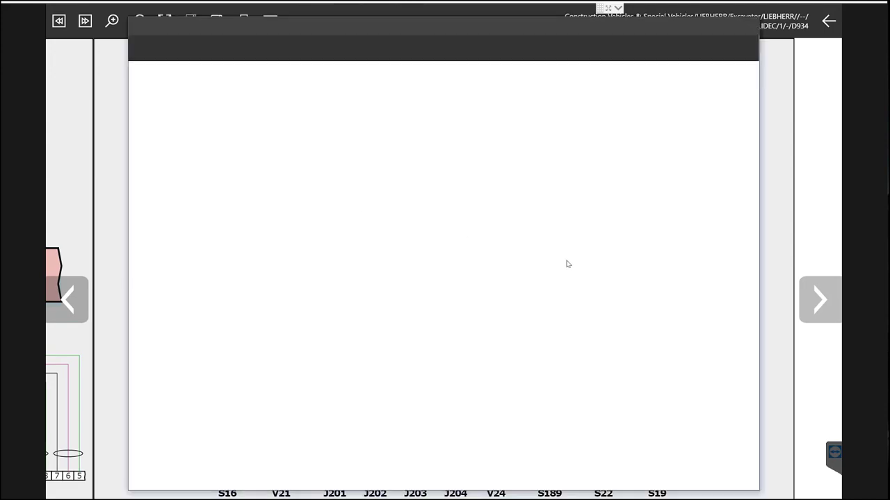
{"action": "scroll", "coordinate": [549, 273], "scroll_direction": "down", "scroll_amount": 8}
{"action": "scroll", "coordinate": [547, 272], "scroll_direction": "down", "scroll_amount": 10}
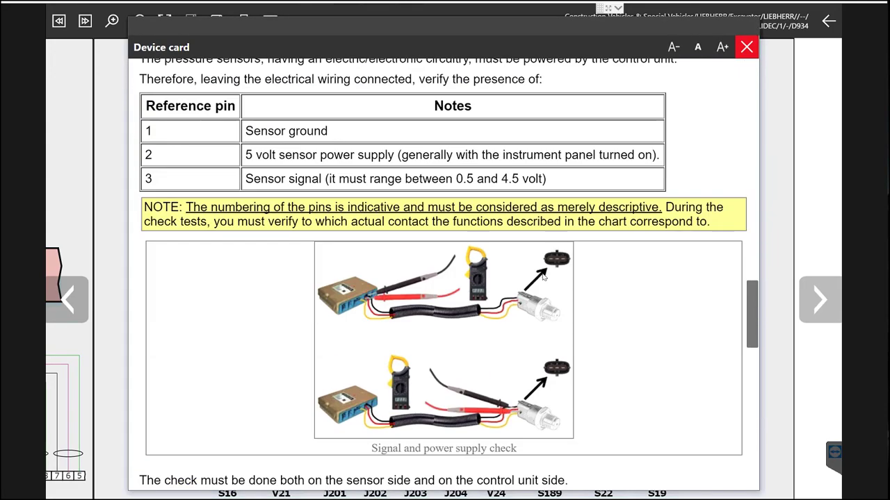
{"action": "scroll", "coordinate": [543, 279], "scroll_direction": "up", "scroll_amount": 8}
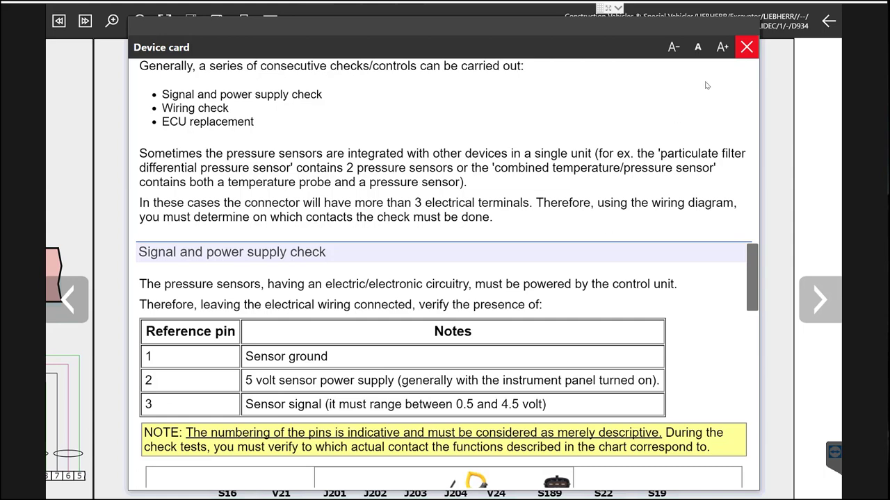
{"action": "left_click", "coordinate": [748, 48]}
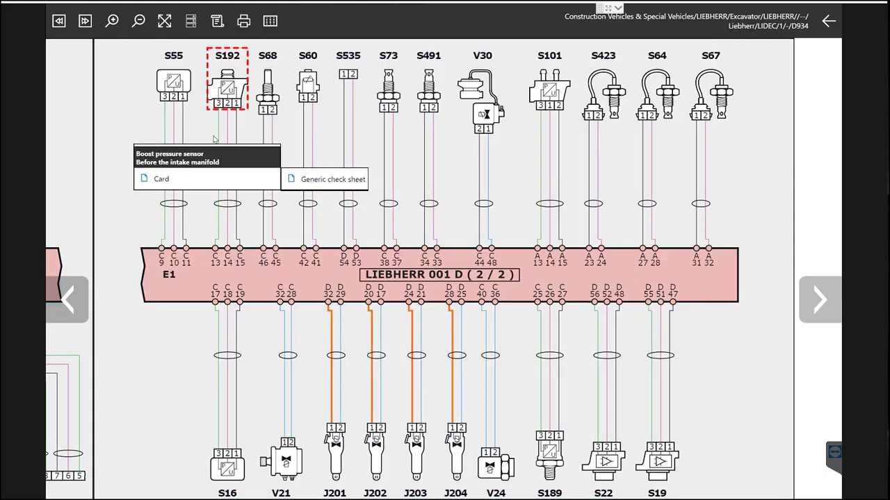
{"action": "left_click", "coordinate": [227, 103]}
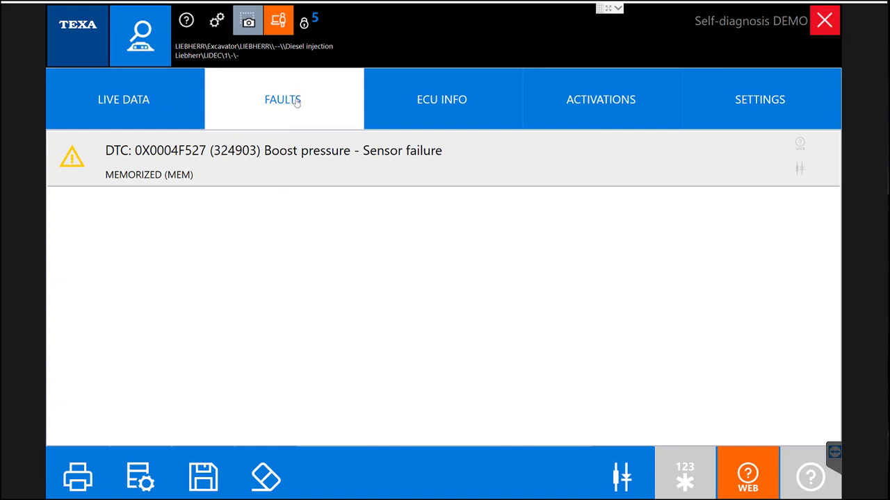
- Bring up the live data and look through the engine, fuel, oil and power supply parameters
{"action": "left_click", "coordinate": [123, 109]}
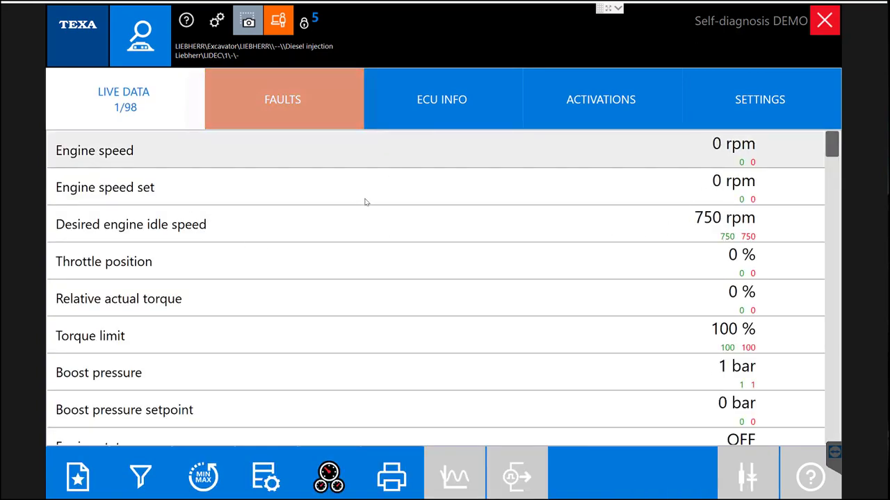
{"action": "scroll", "coordinate": [330, 190], "scroll_direction": "down", "scroll_amount": 3}
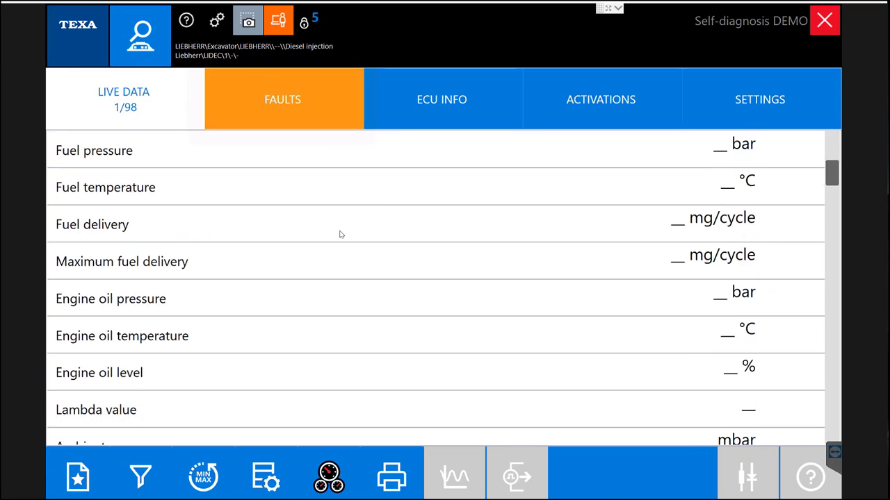
{"action": "scroll", "coordinate": [347, 233], "scroll_direction": "up", "scroll_amount": 3}
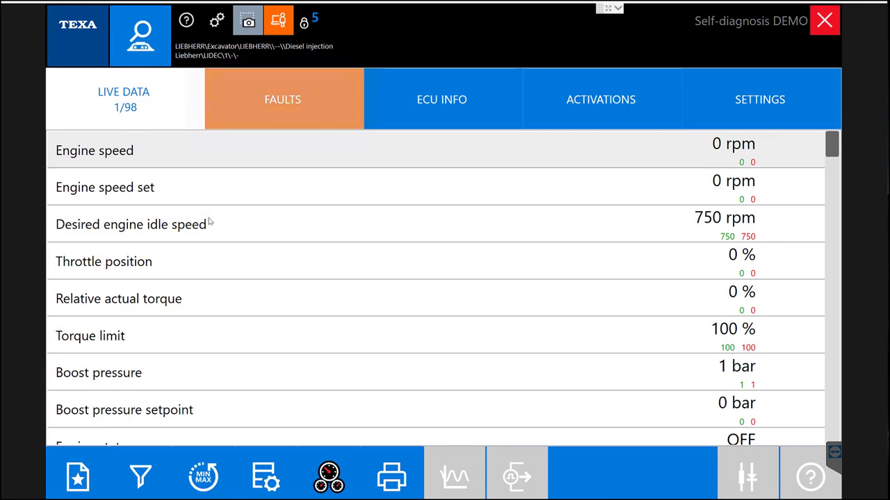
{"action": "scroll", "coordinate": [209, 224], "scroll_direction": "down", "scroll_amount": 12}
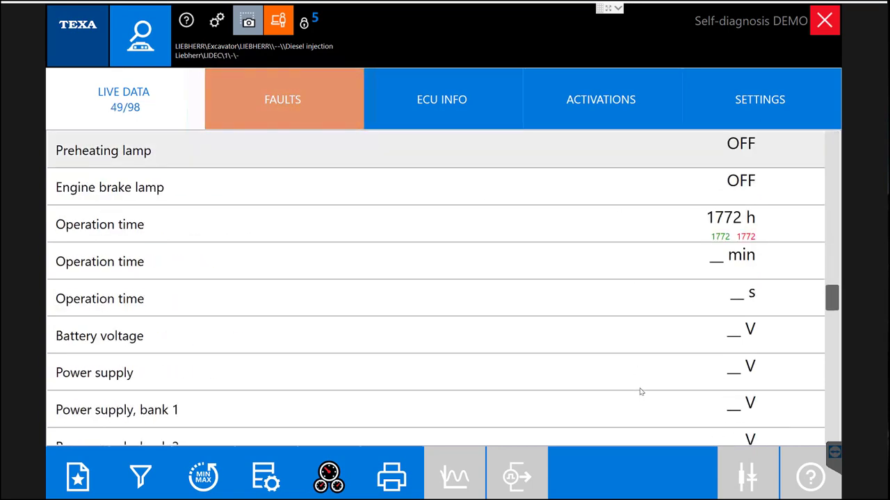
- View graphs of the operation time hours and seconds and the battery voltage, and return these parameters to plain values
{"action": "left_click", "coordinate": [269, 300]}
{"action": "left_click", "coordinate": [282, 232]}
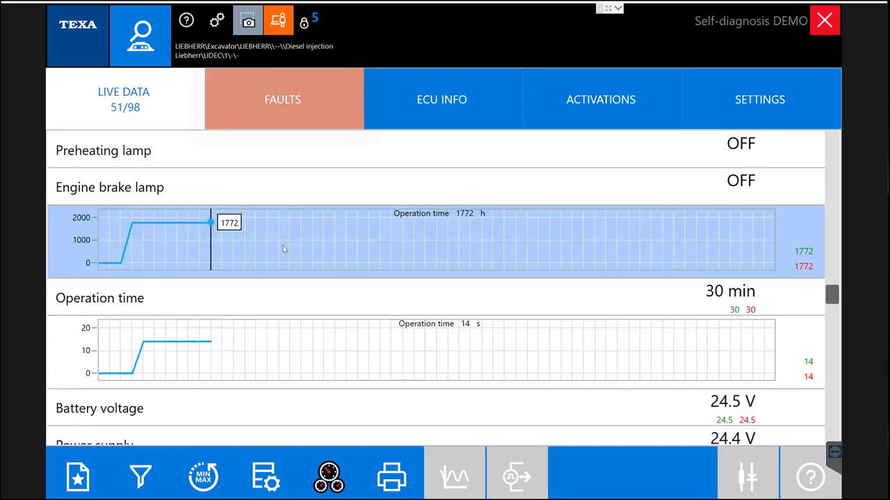
{"action": "left_click", "coordinate": [321, 411]}
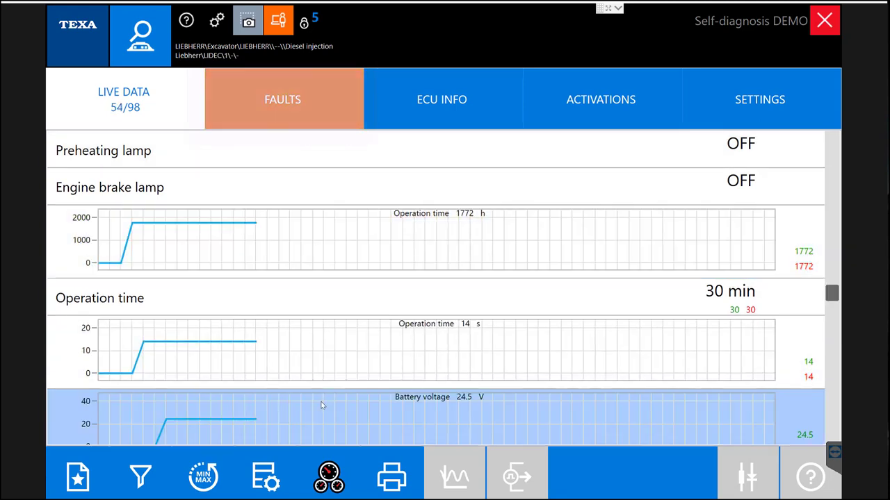
{"action": "left_click", "coordinate": [322, 405]}
{"action": "left_click", "coordinate": [327, 358]}
{"action": "left_click", "coordinate": [327, 358]}
{"action": "left_click", "coordinate": [331, 258]}
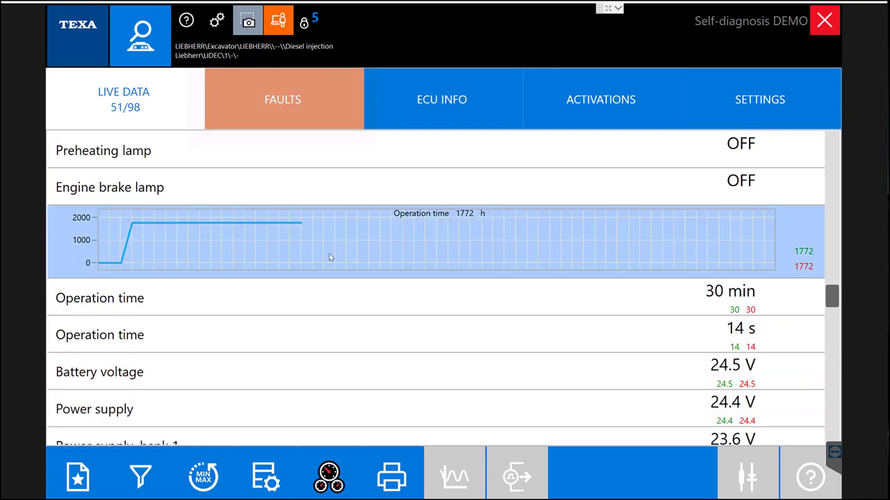
{"action": "left_click", "coordinate": [327, 257]}
{"action": "scroll", "coordinate": [324, 355], "scroll_direction": "down", "scroll_amount": 2}
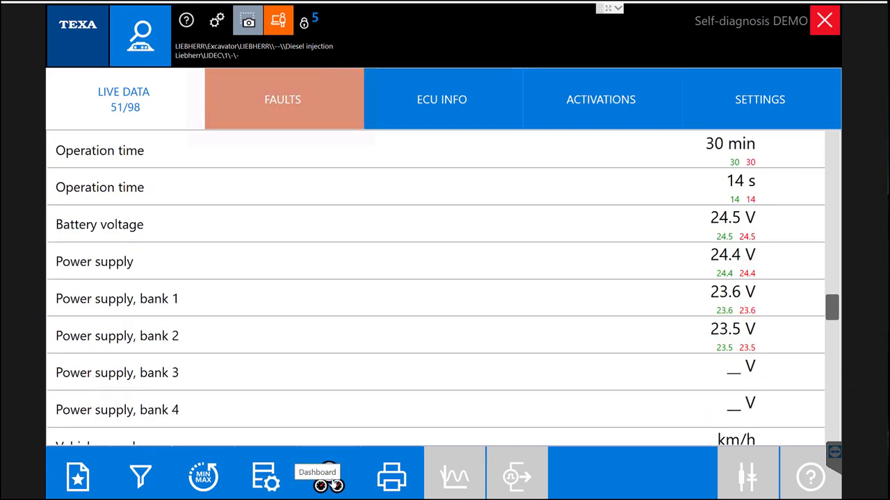
- View the live data dashboard's fuel system page and its DOC/DPF page, and return to the parameter list
{"action": "left_click", "coordinate": [329, 480]}
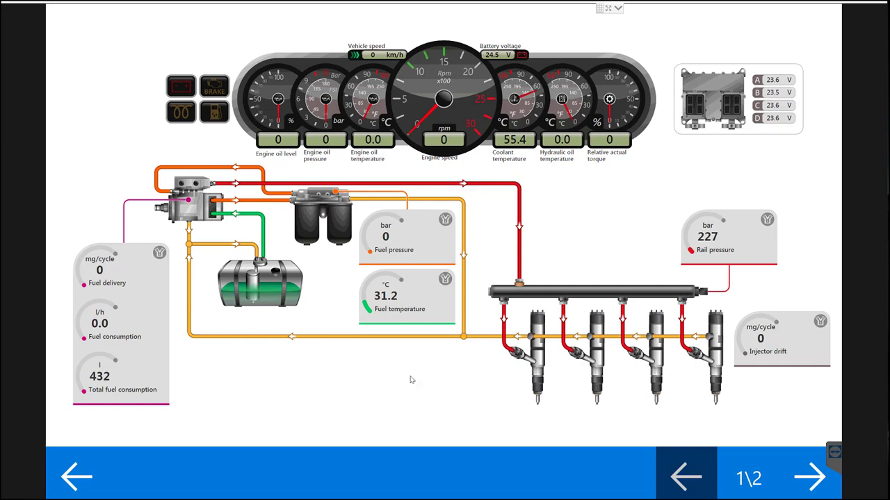
{"action": "left_click", "coordinate": [810, 477]}
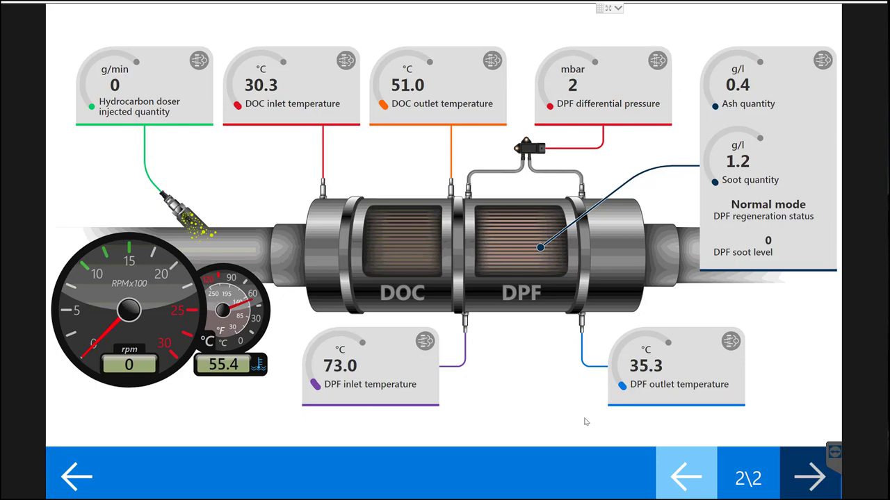
{"action": "left_click", "coordinate": [97, 478]}
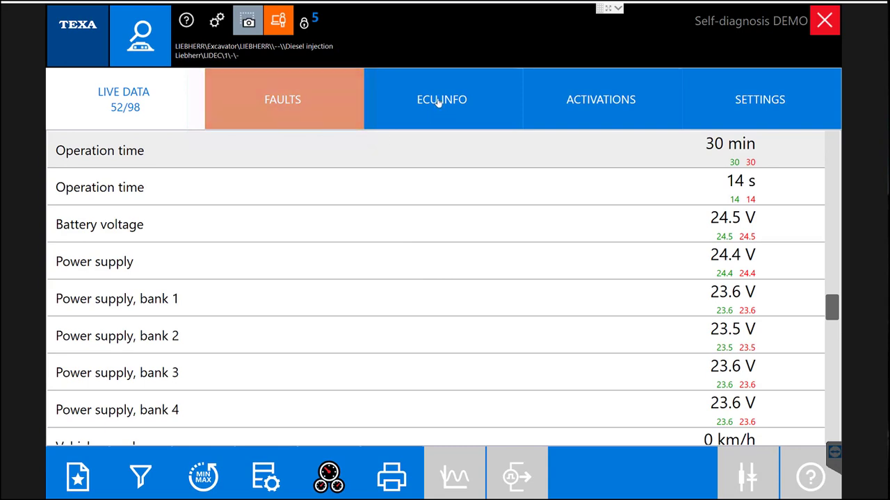
- Review the available activations and the full list of settings procedures for the Liebherr LIDEC diesel injection control unit
{"action": "left_click", "coordinate": [623, 90]}
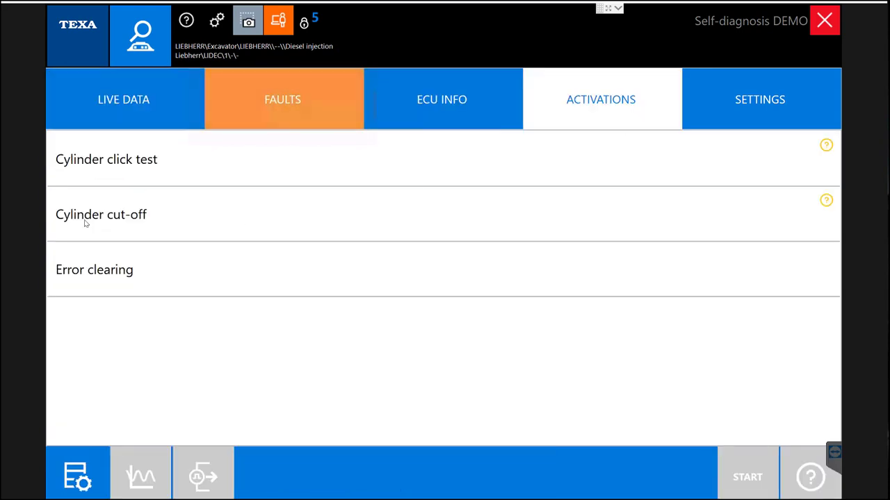
{"action": "left_click", "coordinate": [757, 118]}
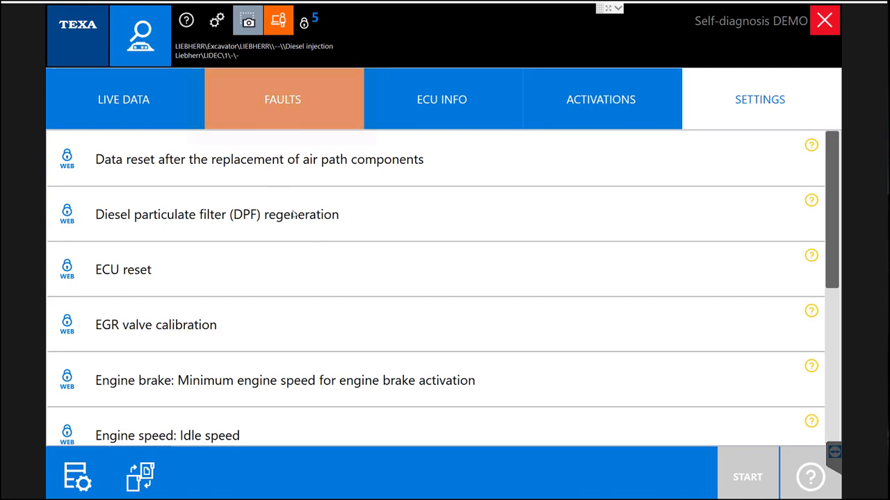
{"action": "scroll", "coordinate": [295, 230], "scroll_direction": "down", "scroll_amount": 3}
{"action": "scroll", "coordinate": [295, 229], "scroll_direction": "down", "scroll_amount": 2}
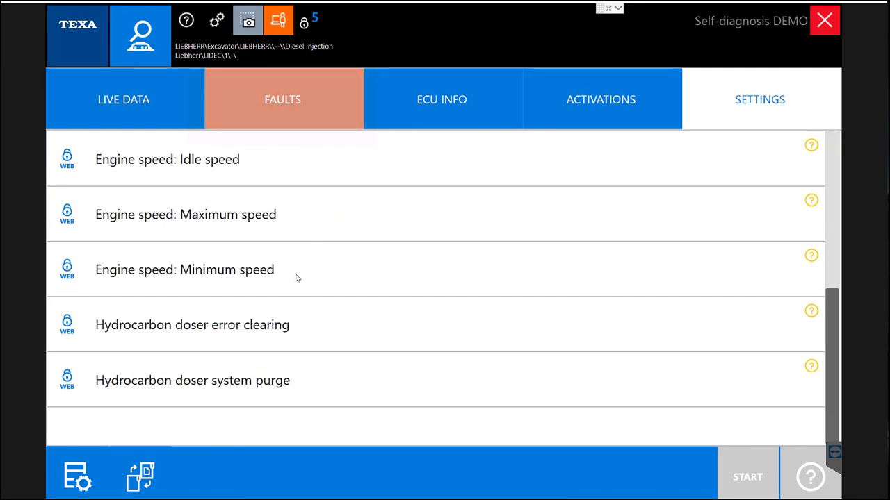
{"action": "scroll", "coordinate": [312, 284], "scroll_direction": "up", "scroll_amount": 5}
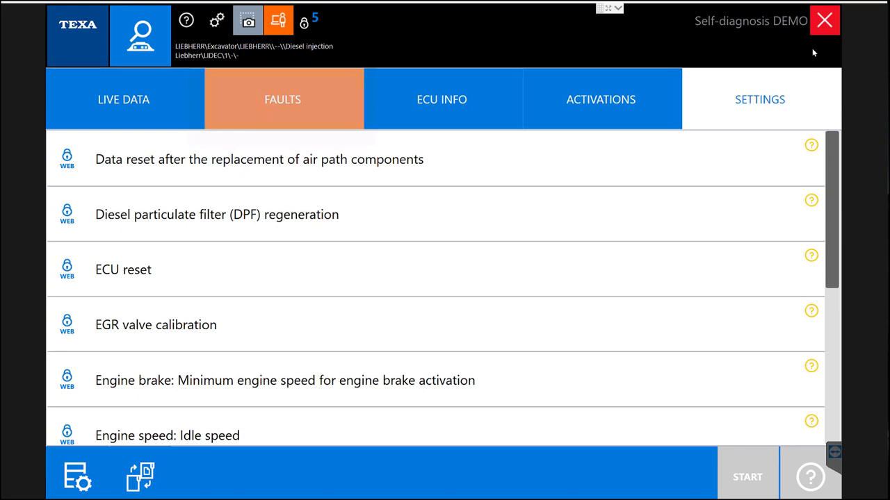
- End communication with the control unit, go back to the diagnosis categories, and exit the off-highway environment to the IDC5 Desktop
{"action": "left_click", "coordinate": [825, 24]}
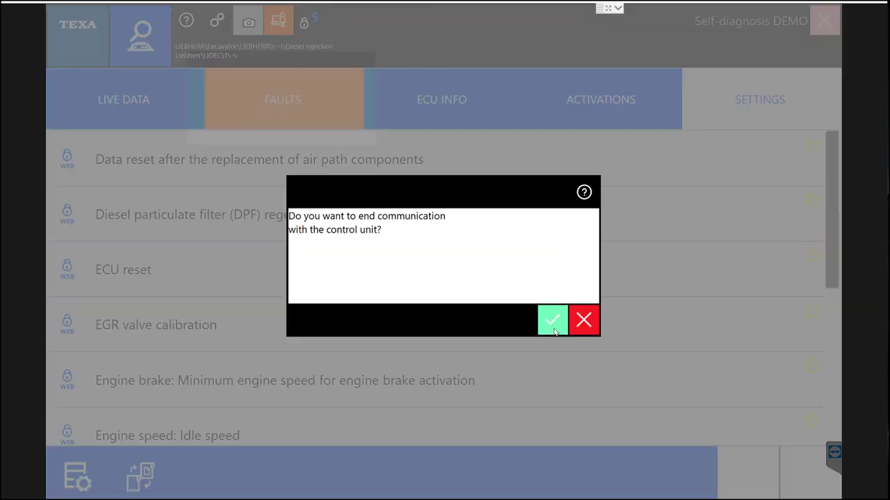
{"action": "left_click", "coordinate": [552, 321]}
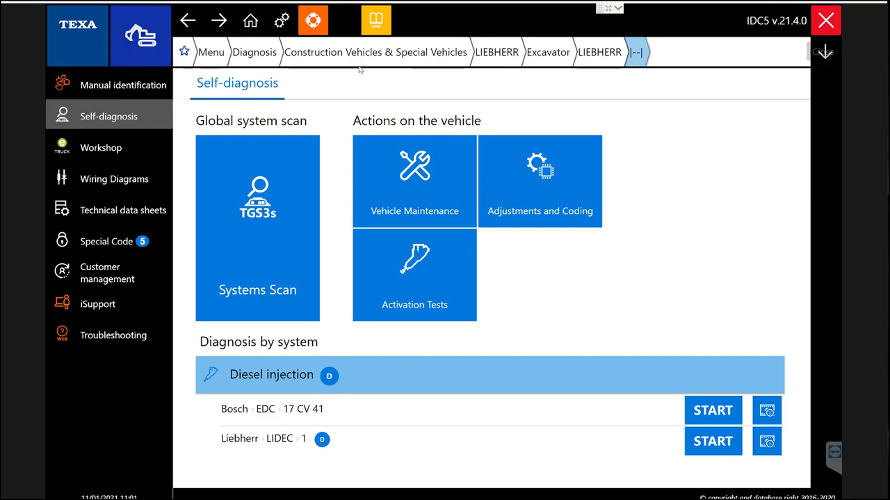
{"action": "left_click", "coordinate": [244, 64]}
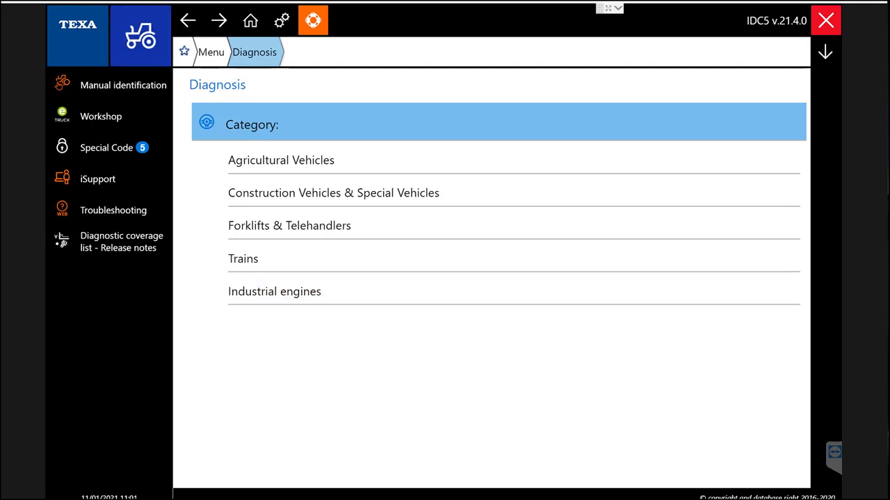
{"action": "left_click", "coordinate": [822, 29]}
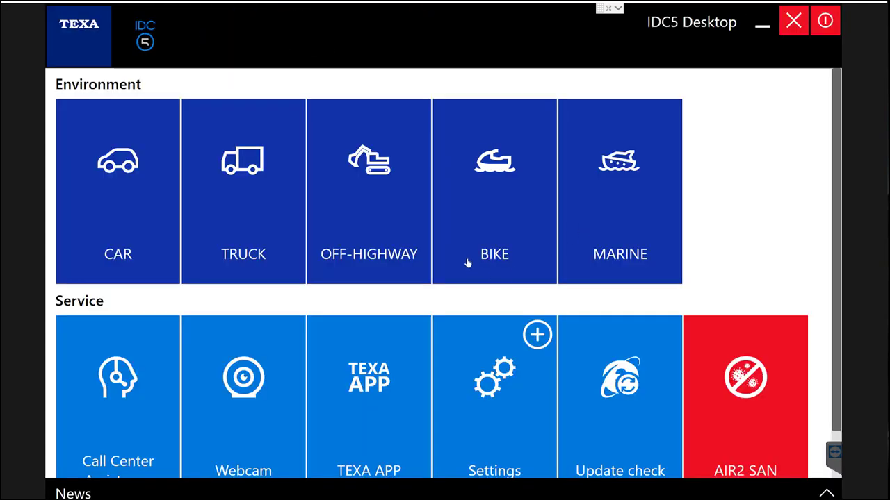
{"action": "scroll", "coordinate": [467, 262], "scroll_direction": "down", "scroll_amount": 1}
{"action": "scroll", "coordinate": [473, 254], "scroll_direction": "up", "scroll_amount": 1}
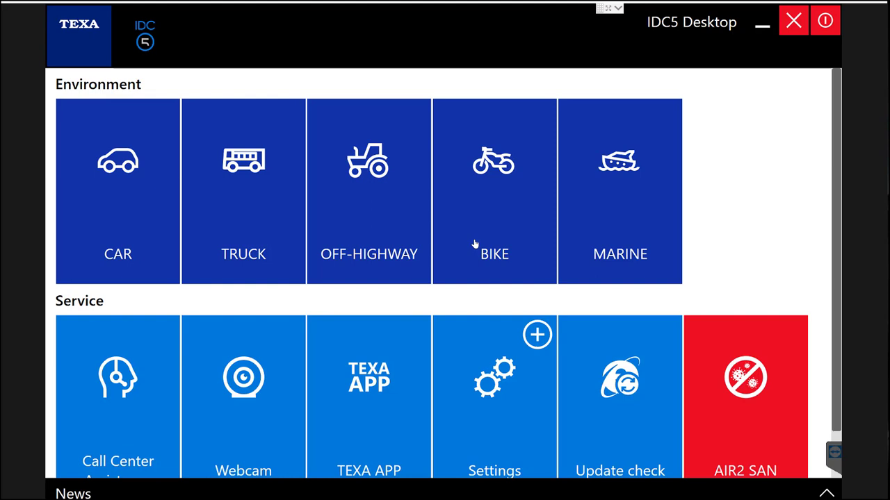